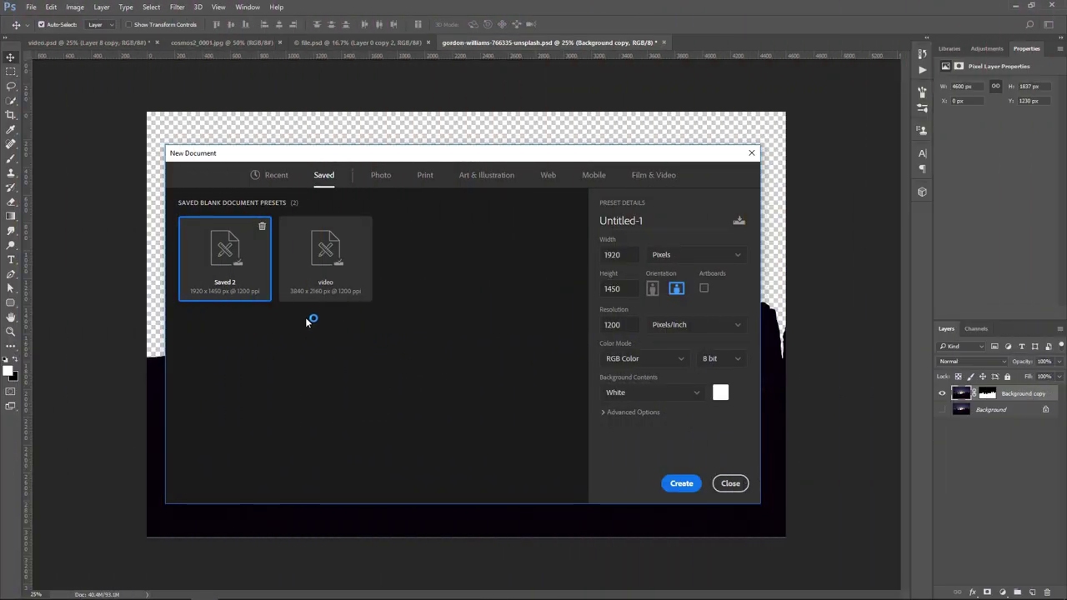
Create a 3840 × 2160 document from the 'video' preset with a #565656 grey background
click(321, 271)
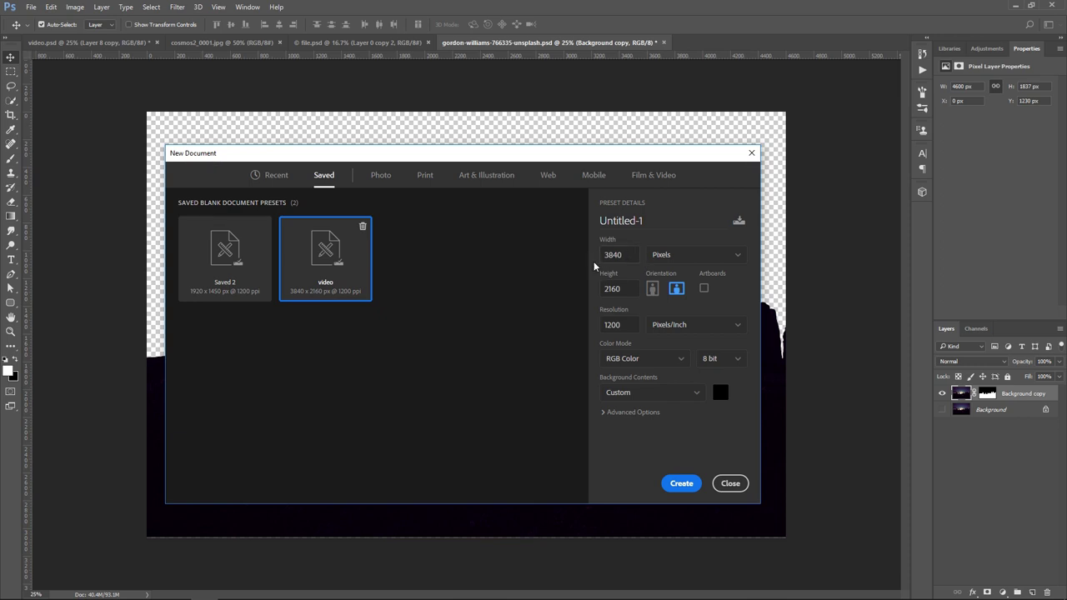
click(617, 288)
click(722, 393)
drag(472, 360, 336, 338)
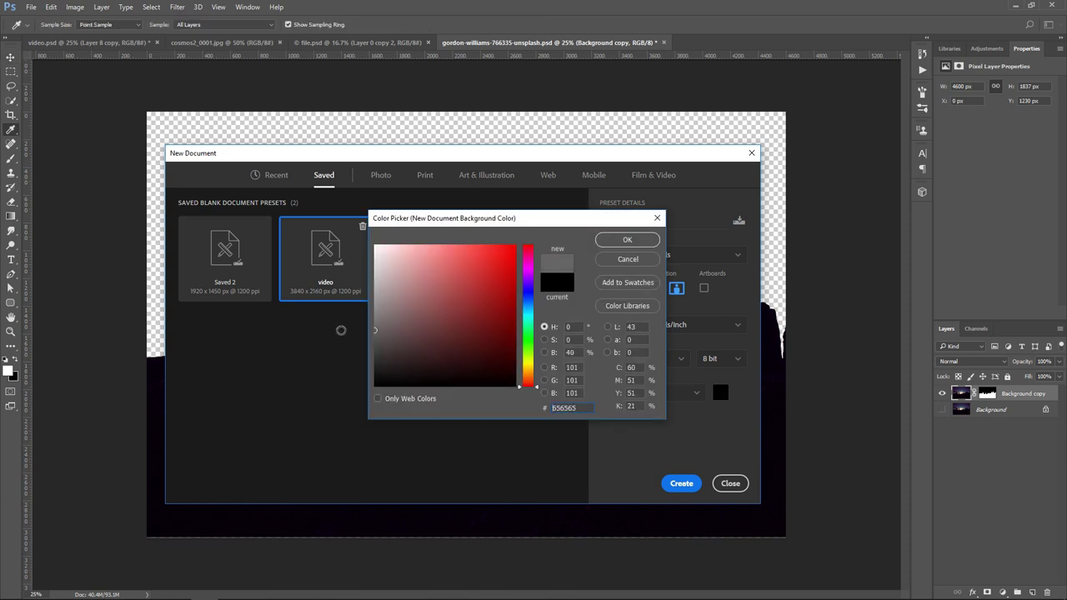
click(628, 241)
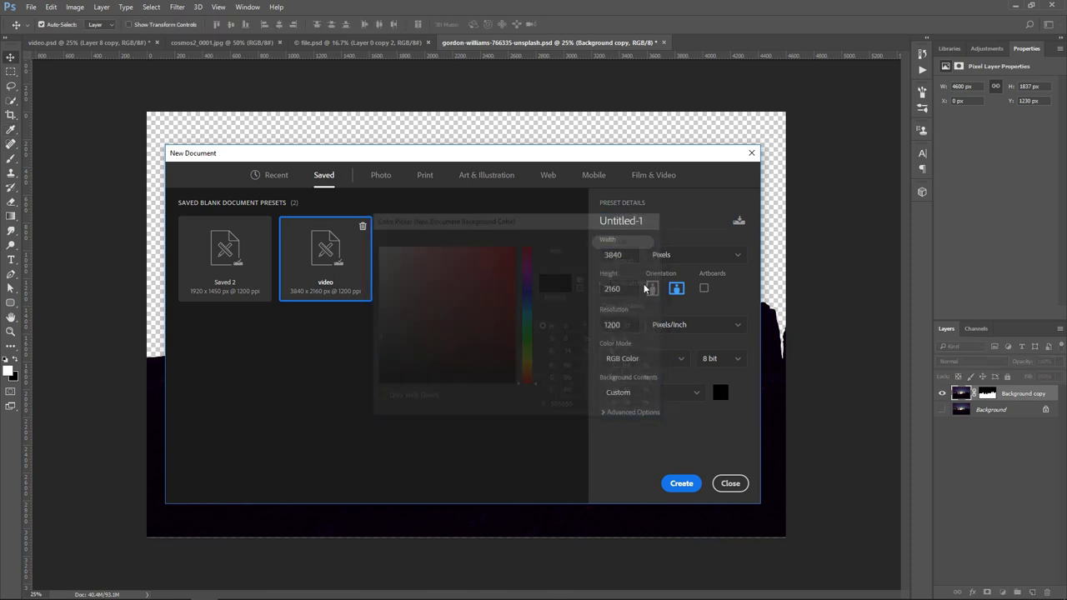
click(681, 484)
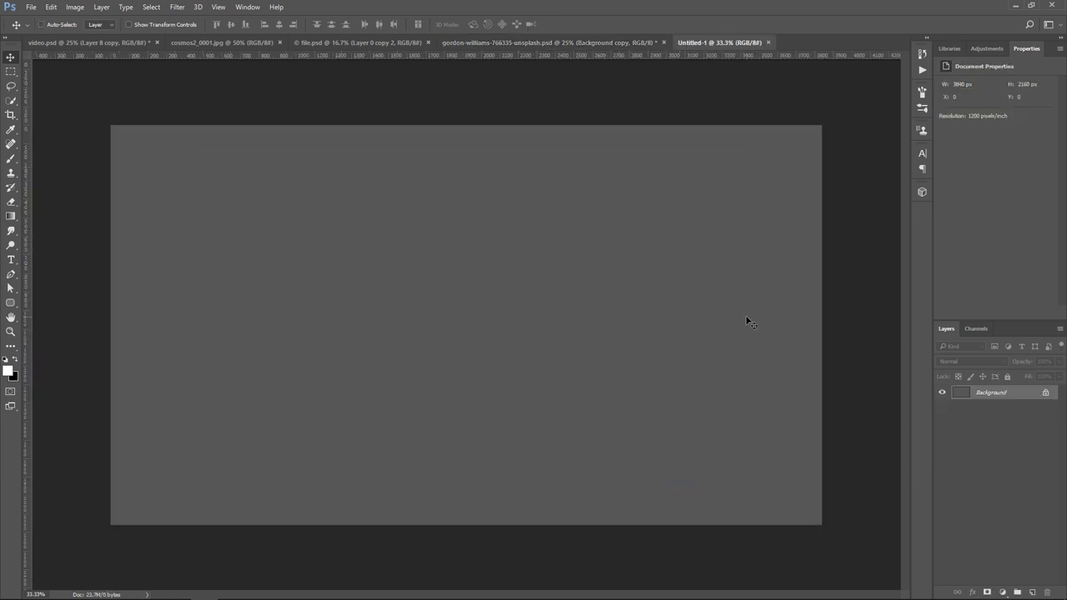
Drag the Background copy stones layer from the gordon-williams image into Untitled-1
key(ctrl+plus)
key(ctrl+0)
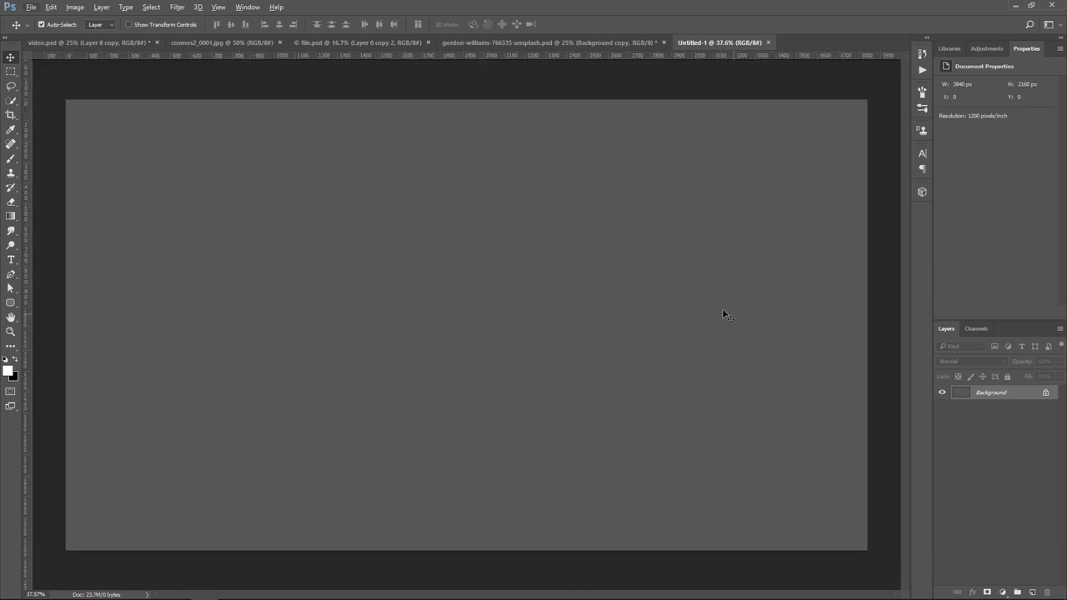
click(585, 40)
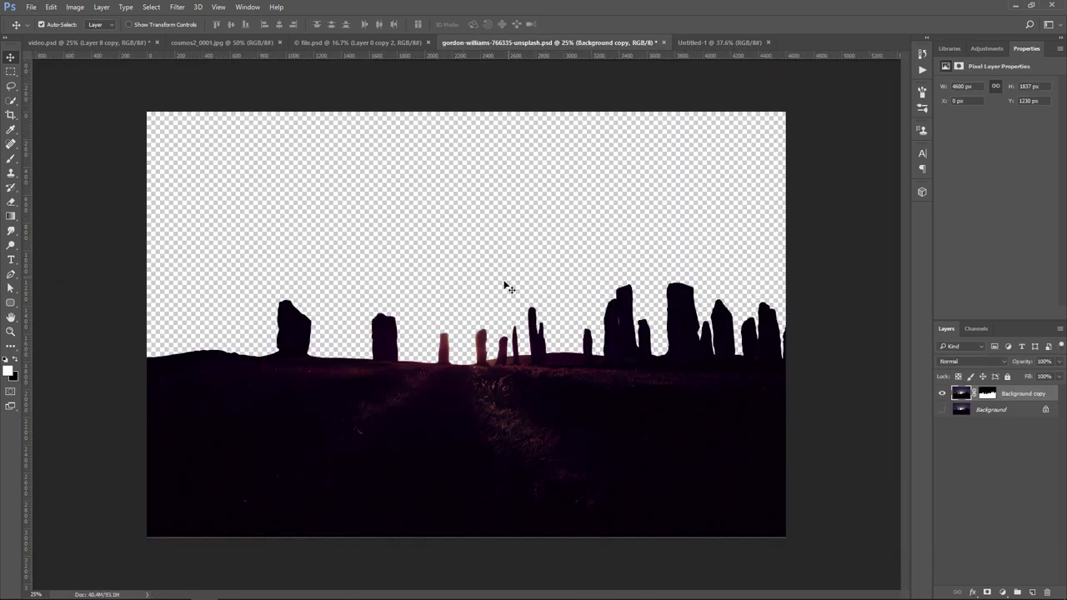
mouse_move(695, 248)
mouse_down()
mouse_move(747, 146)
mouse_move(727, 48)
mouse_move(583, 286)
mouse_up()
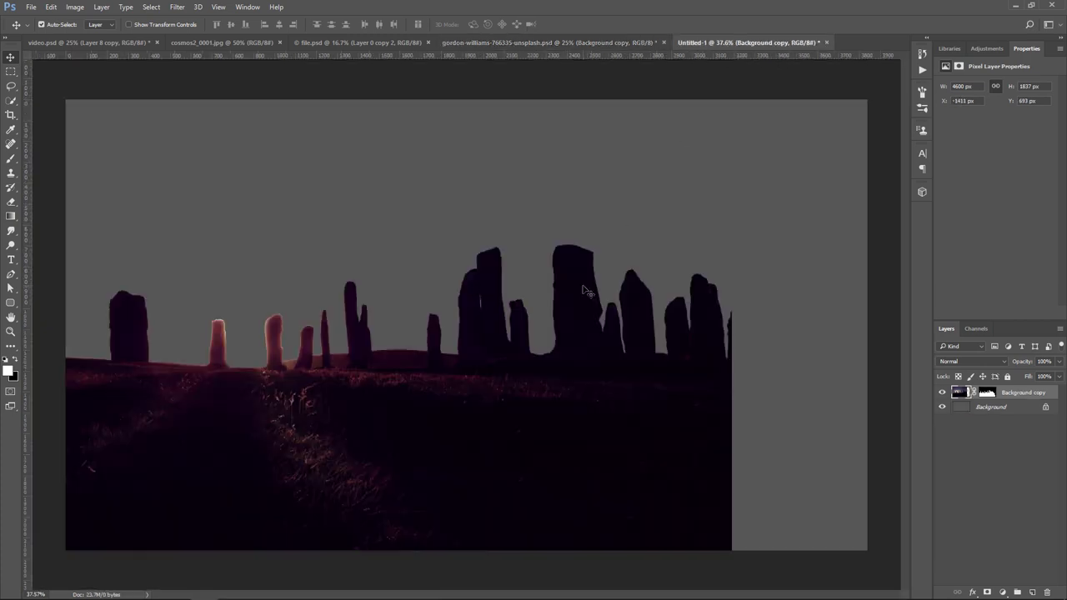
Scale the stones to about 93% and move them down to span the canvas bottom
key(ctrl+t)
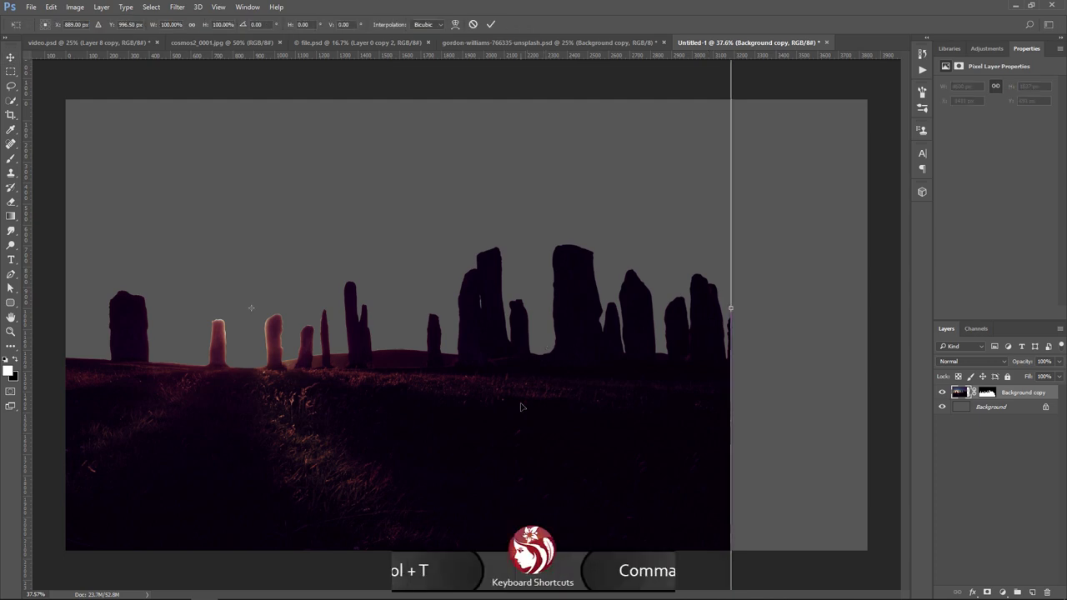
mouse_move(713, 327)
mouse_down()
mouse_move(652, 378)
mouse_move(664, 388)
mouse_up()
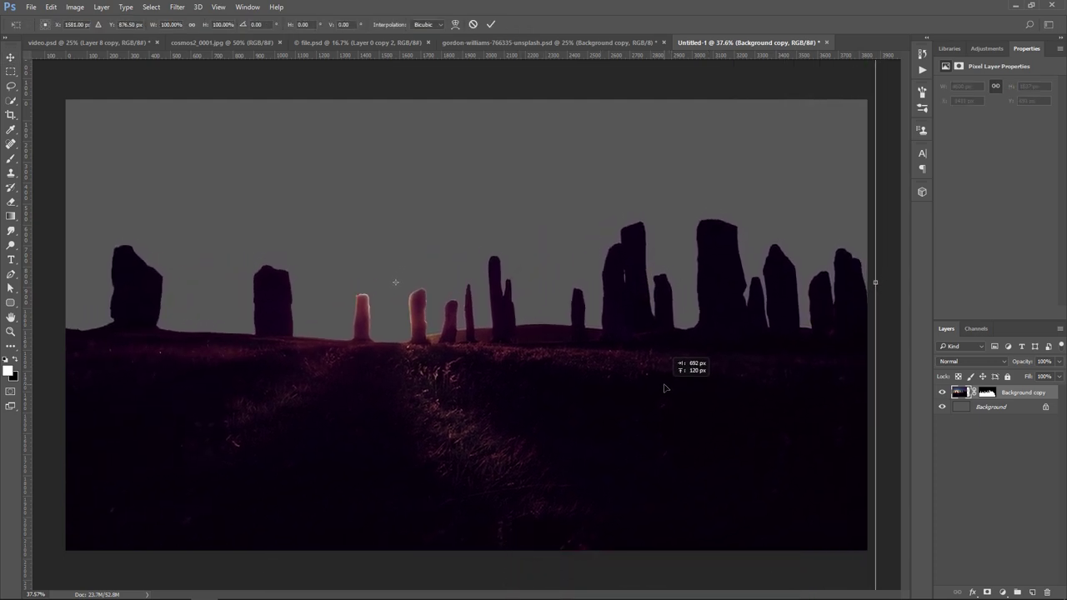
key(ctrl+minus)
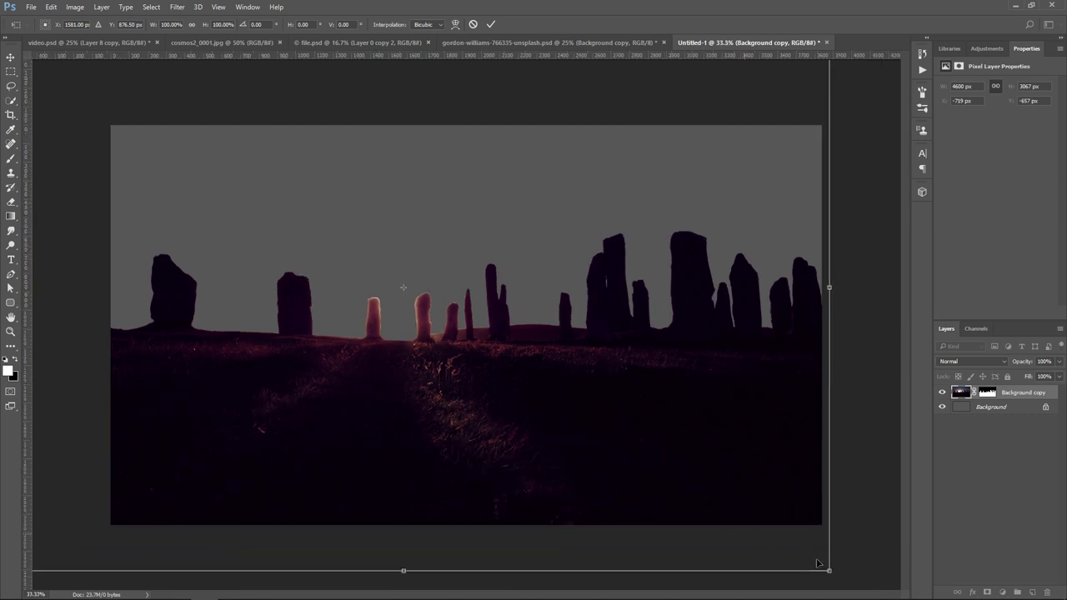
drag(829, 569, 810, 559)
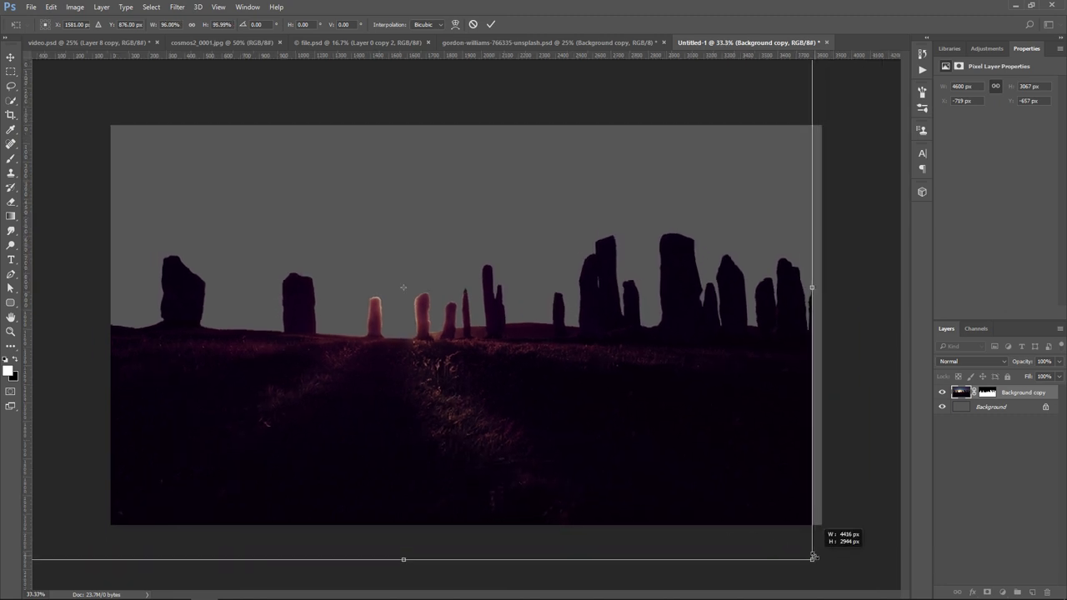
mouse_move(769, 492)
mouse_down()
mouse_move(788, 495)
mouse_move(784, 473)
mouse_up()
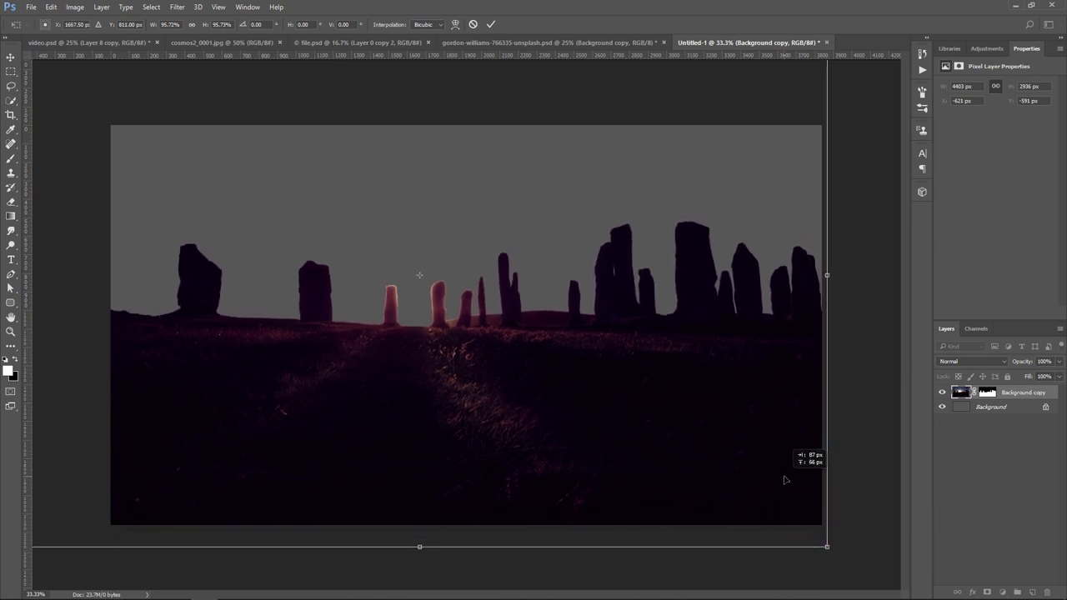
drag(784, 473, 792, 472)
drag(832, 544, 821, 536)
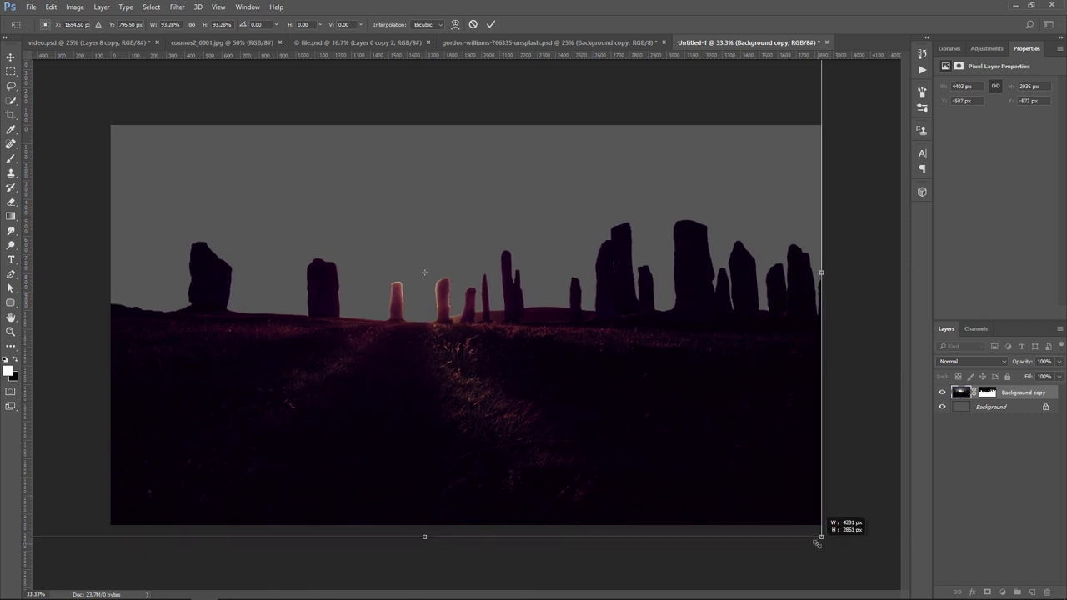
drag(766, 486, 772, 483)
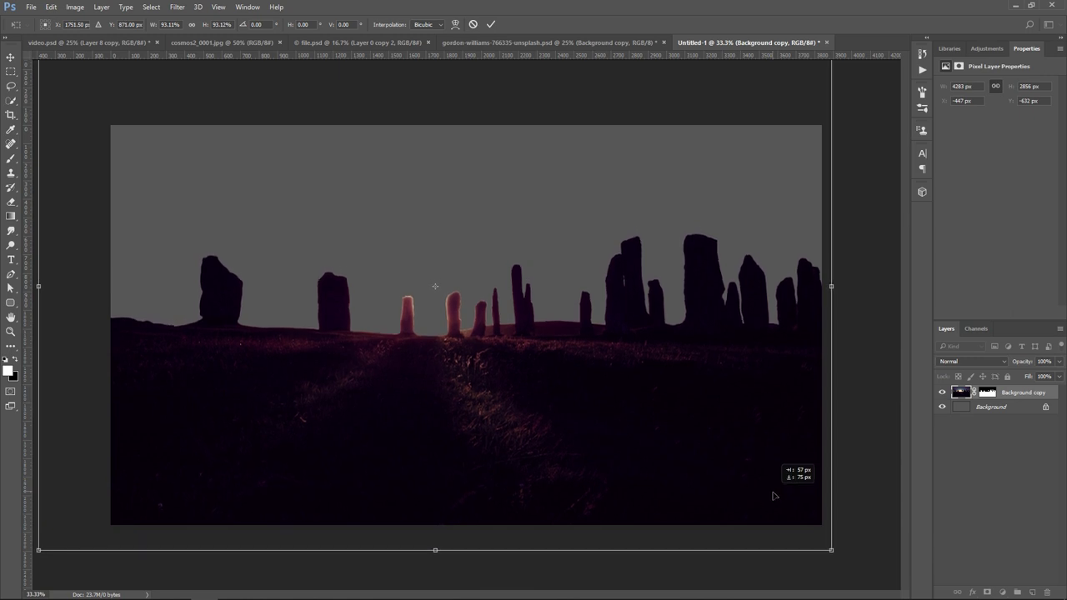
drag(771, 481, 774, 498)
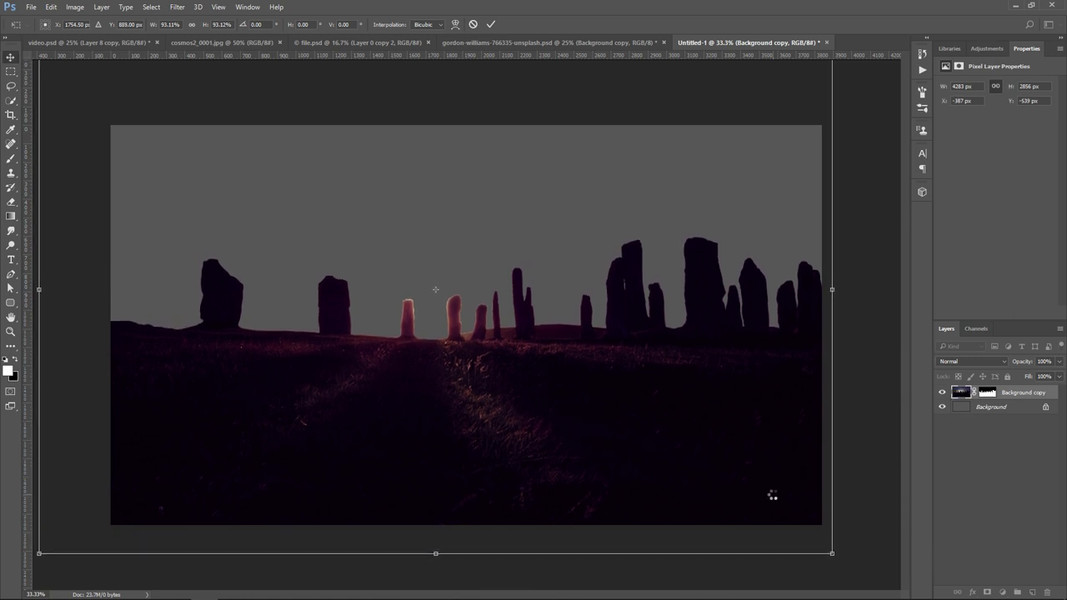
key(Return)
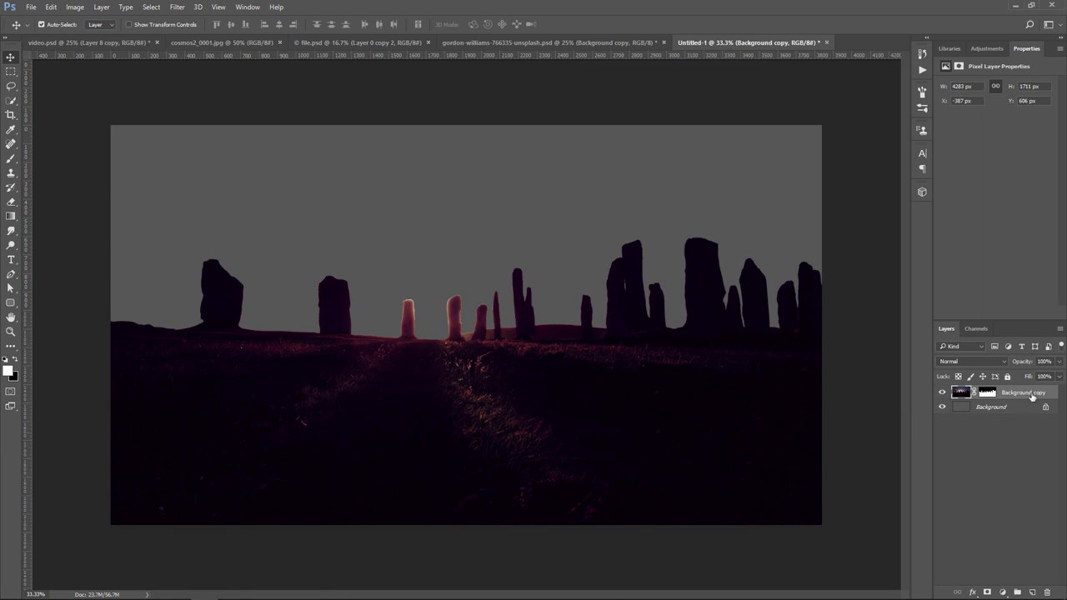
Apply the stones layer's mask permanently into its pixels
right_click(984, 397)
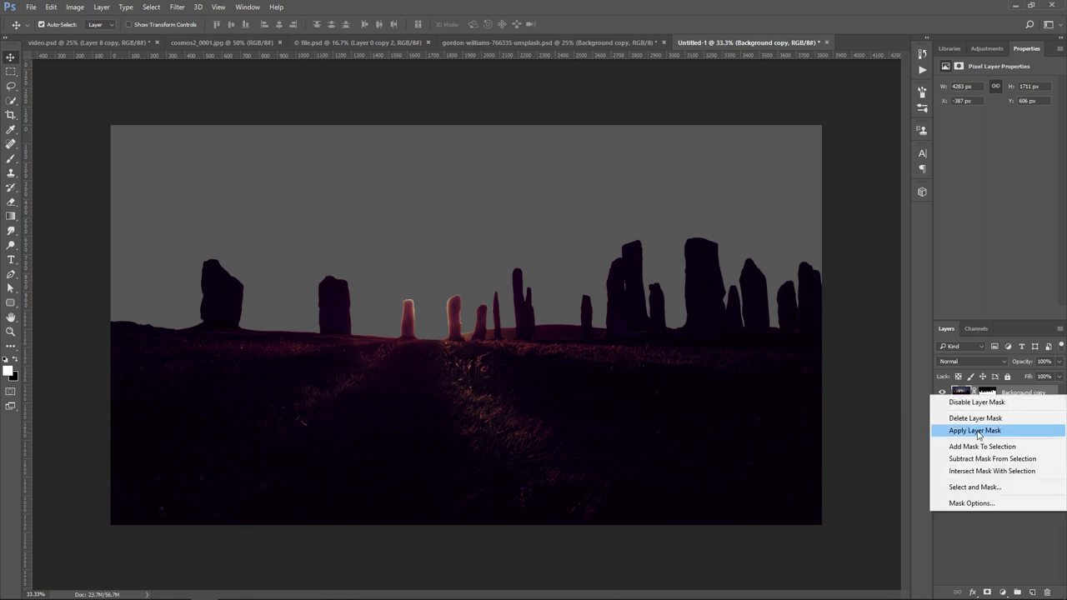
click(980, 431)
click(942, 393)
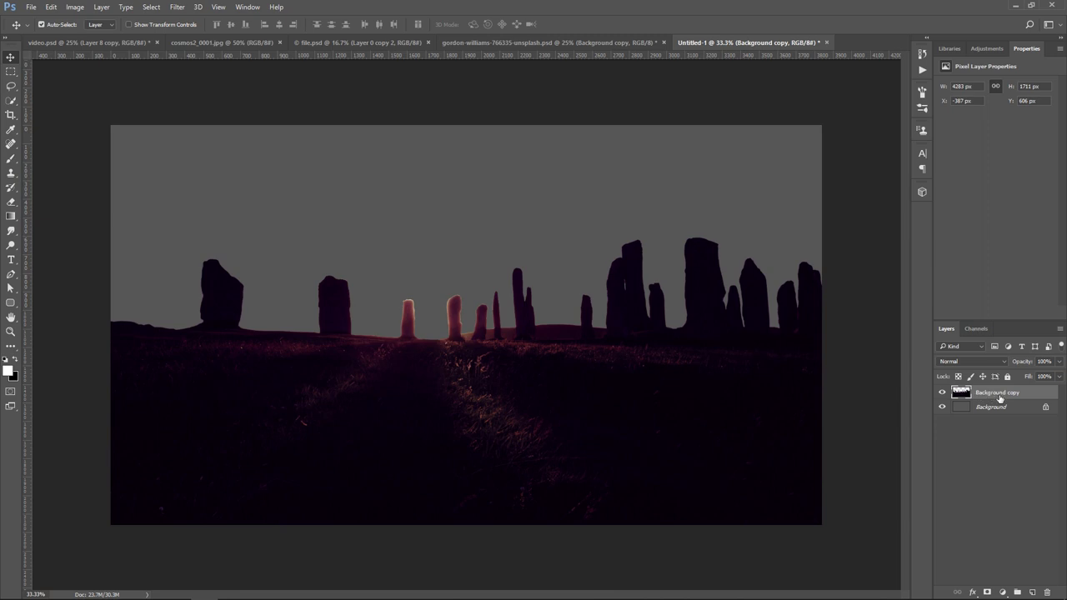
click(1002, 593)
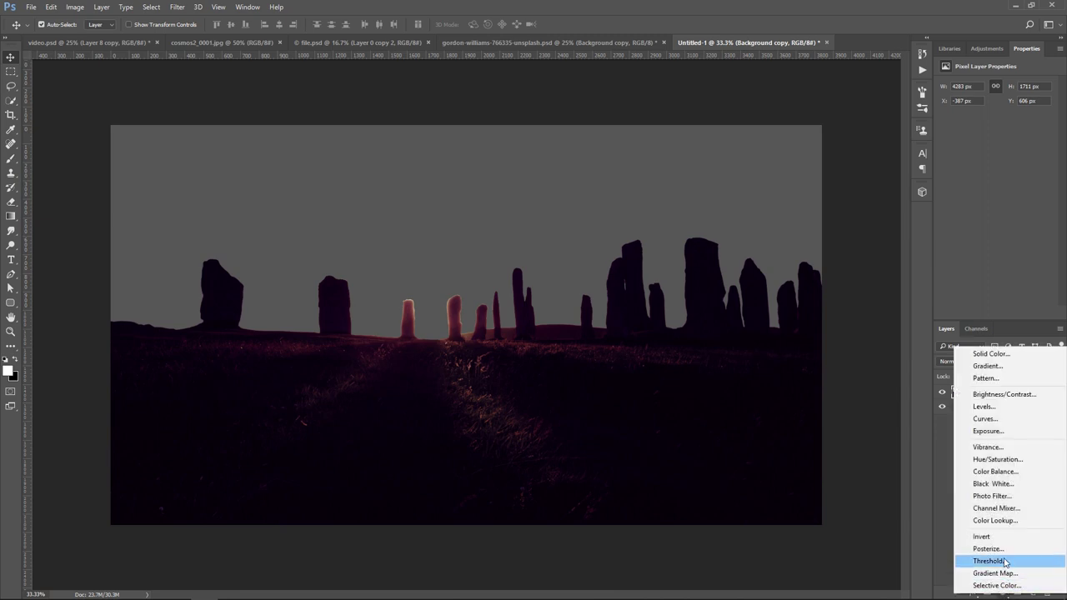
Add a Channel Mixer with Green output at Red +3, Green +149, Blue +3
click(1024, 509)
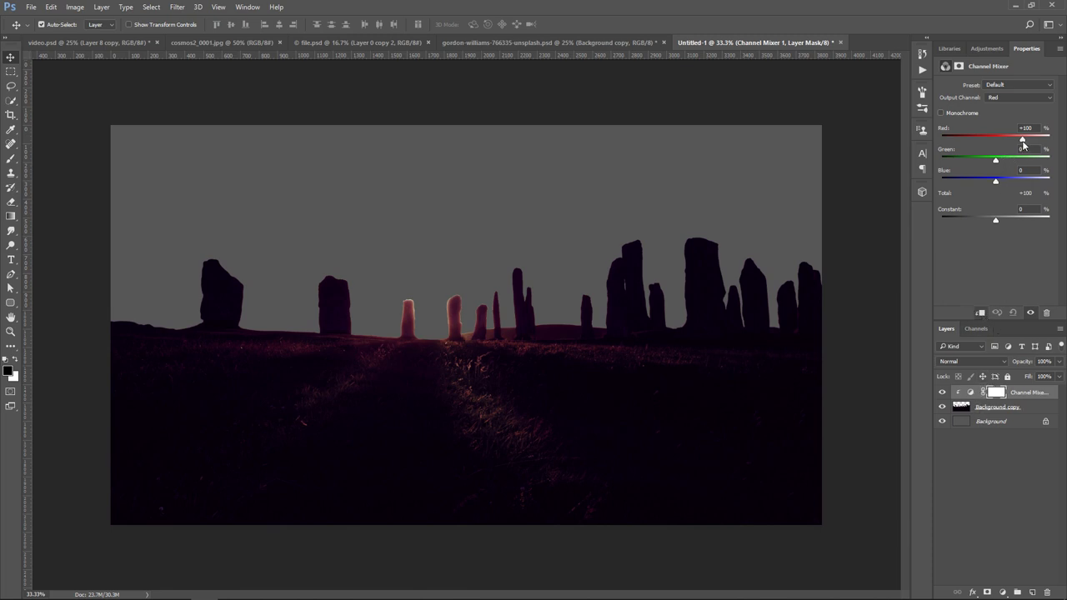
drag(1023, 143, 1022, 143)
mouse_move(998, 164)
mouse_down()
mouse_move(1012, 163)
mouse_move(979, 180)
mouse_up()
click(996, 98)
click(1003, 120)
mouse_move(1024, 162)
mouse_down()
mouse_move(1034, 163)
mouse_move(1002, 138)
mouse_up()
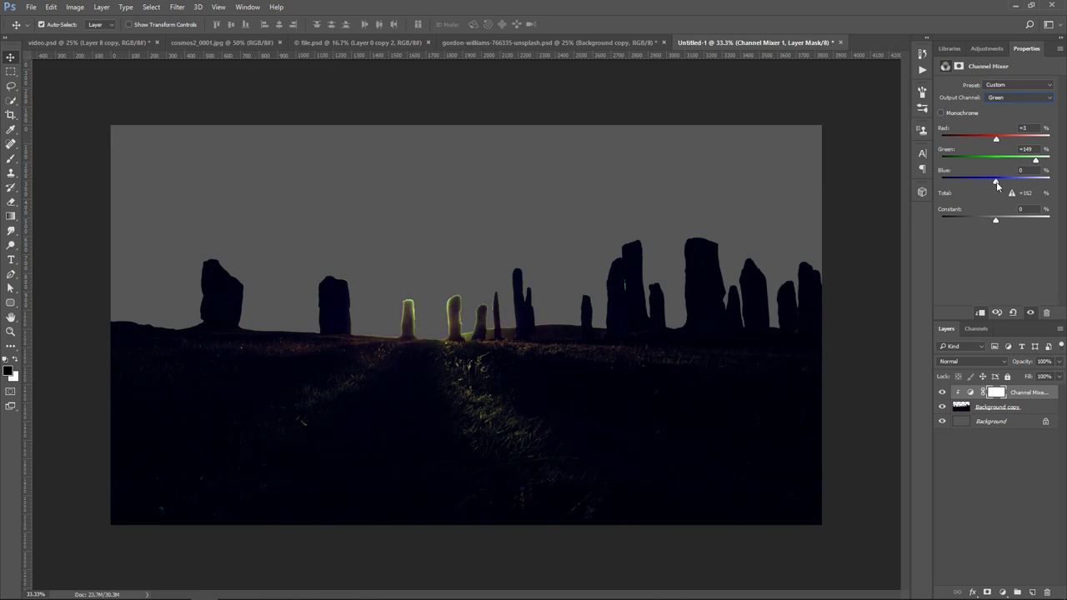
drag(1003, 183, 991, 183)
Add a new Layer 1 above the stones and paint black over the foreground ground
click(1006, 409)
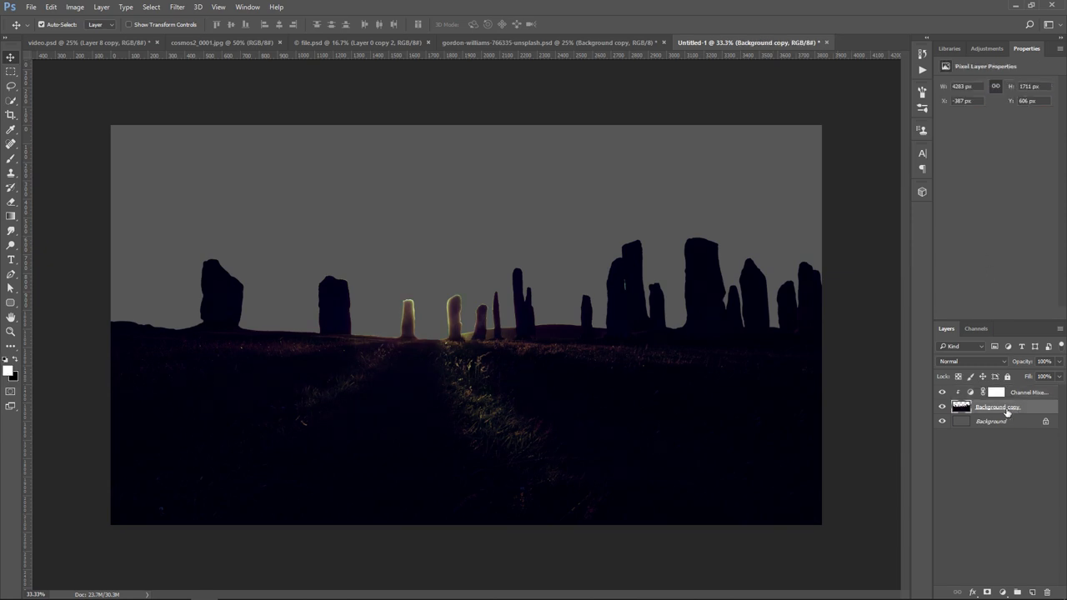
click(1030, 592)
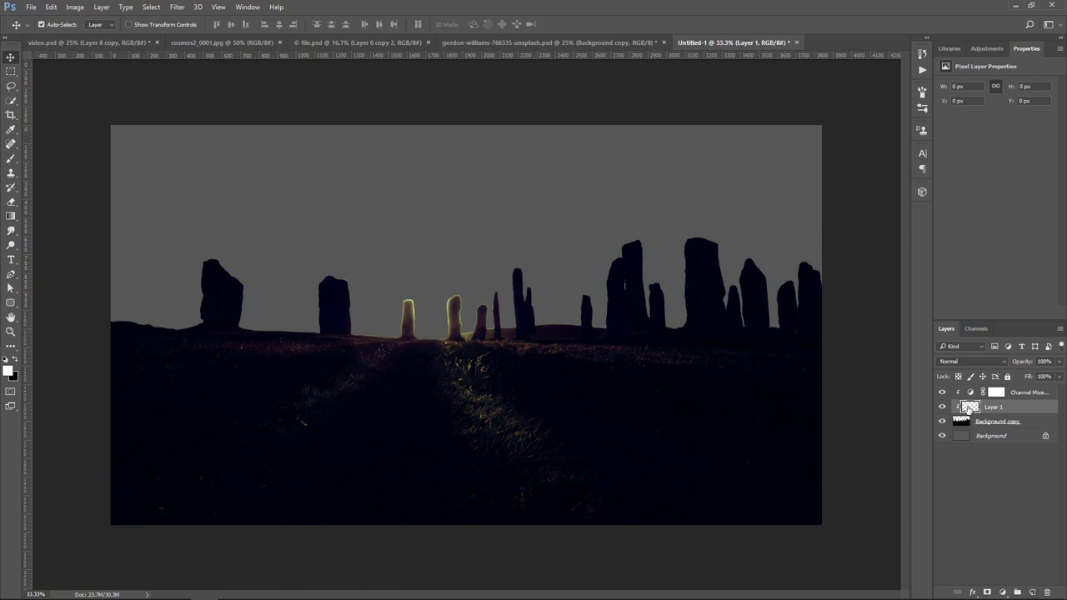
click(11, 159)
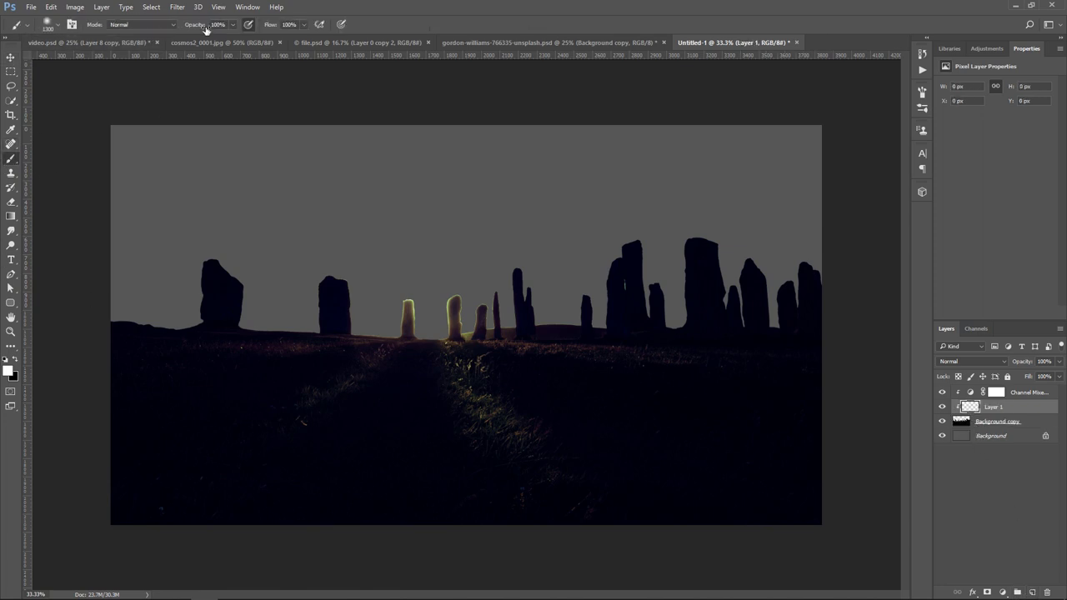
click(14, 361)
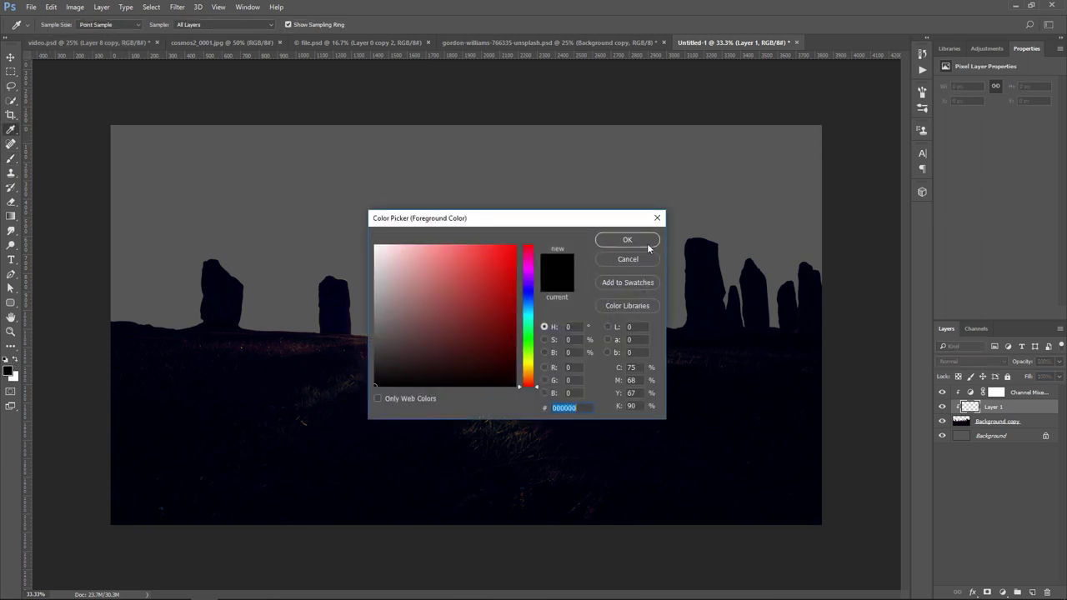
click(648, 243)
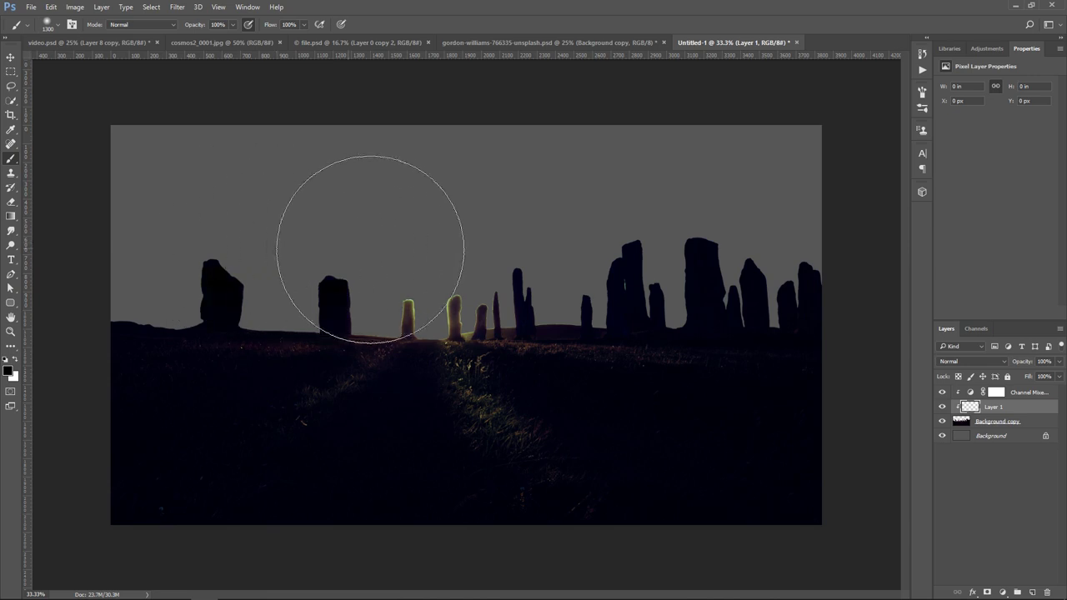
drag(370, 249, 692, 223)
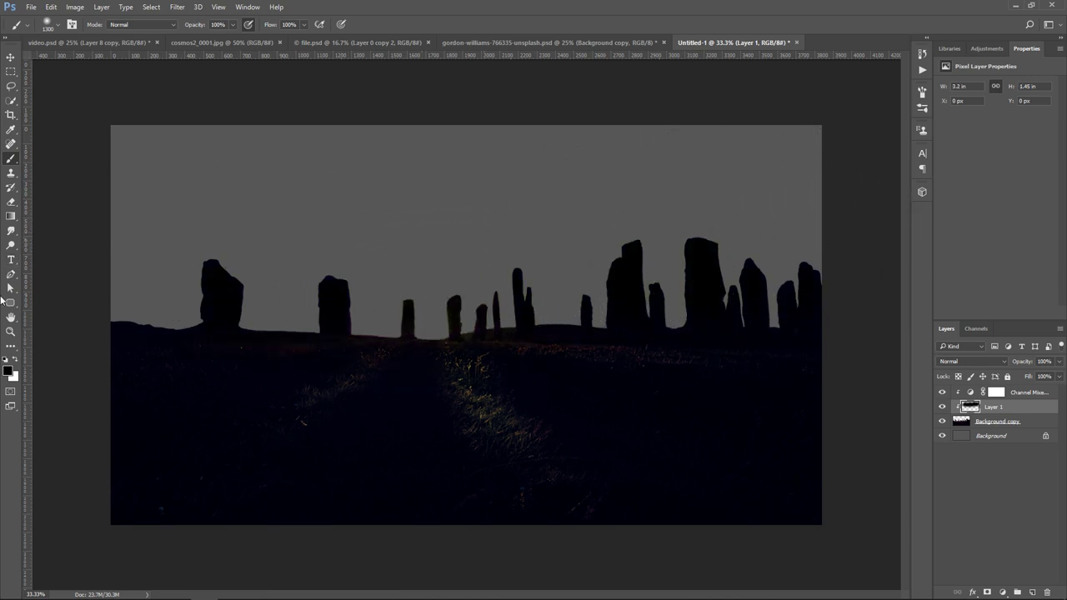
Set Layer 1's opacity to 90%
click(10, 58)
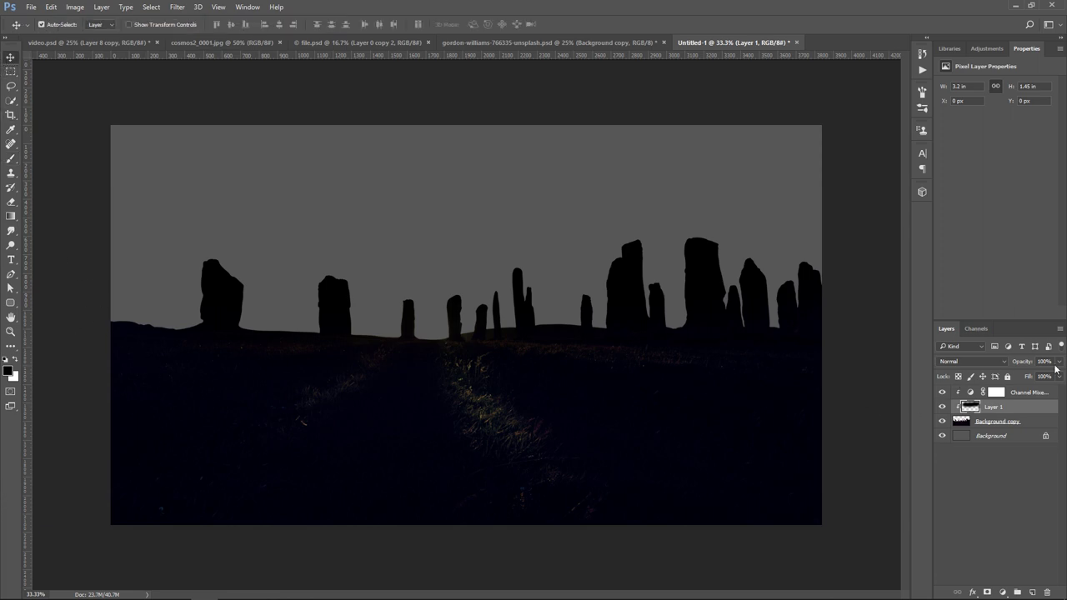
drag(1061, 365, 1055, 380)
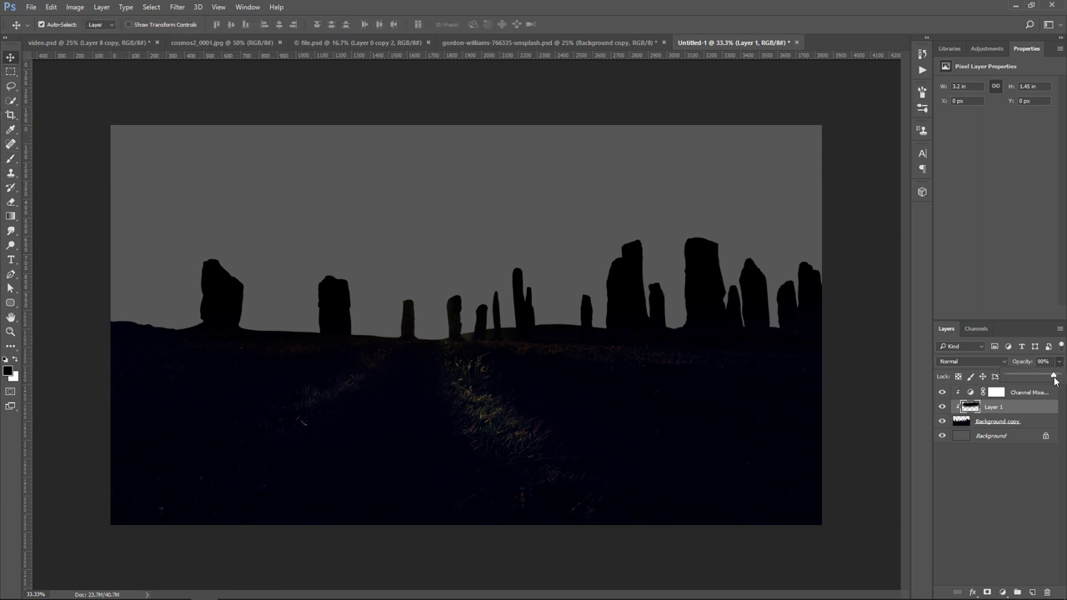
click(12, 58)
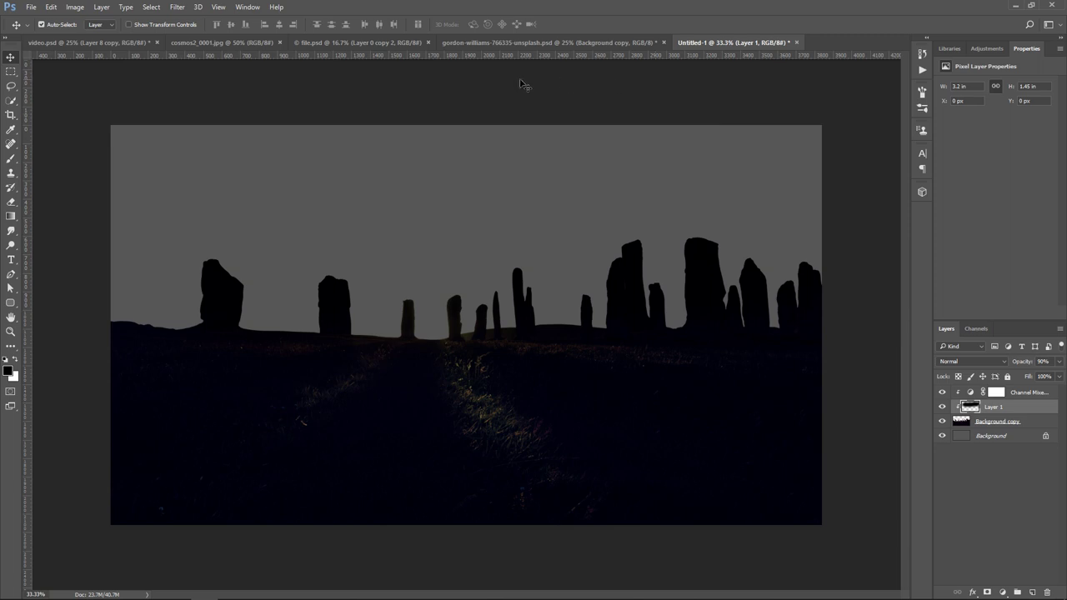
Bring the warrior from file.psd into Untitled-1 and place Layer 0 copy 2 above Channel Mixer
click(363, 42)
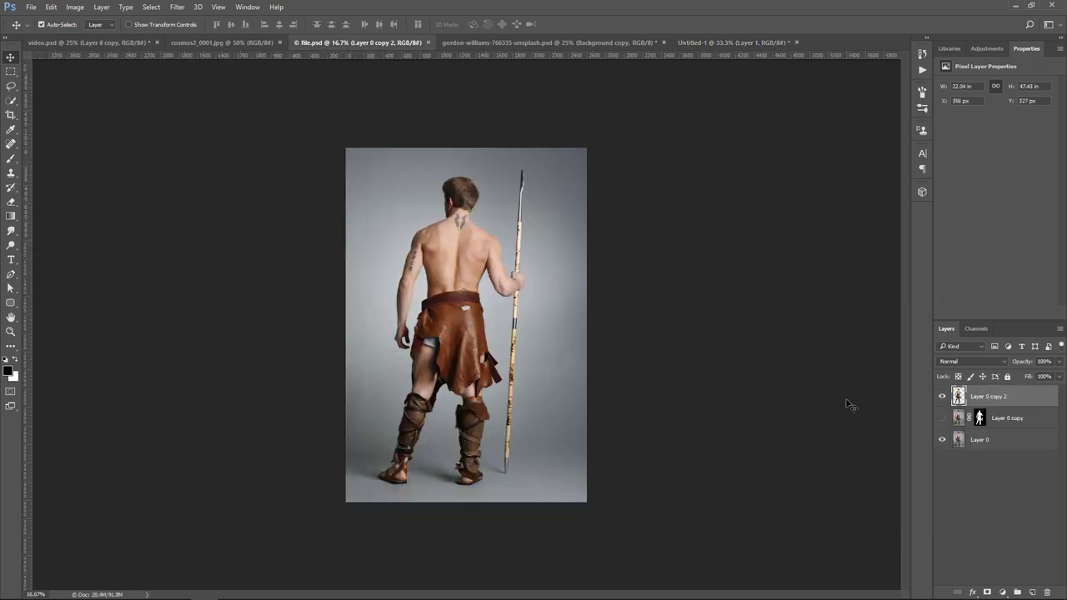
click(942, 439)
click(942, 440)
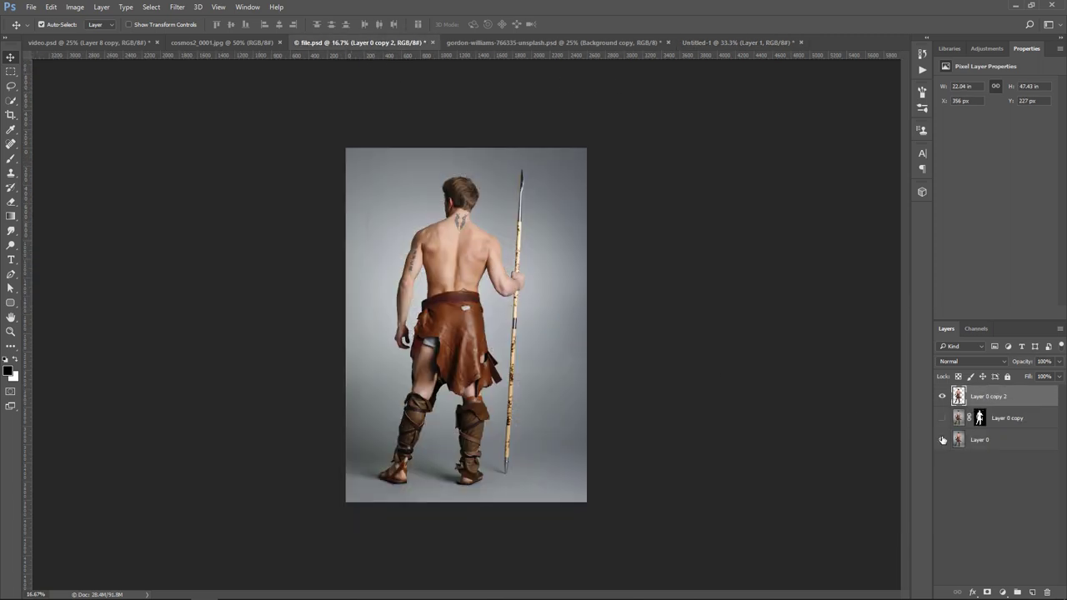
click(943, 439)
mouse_move(457, 267)
mouse_down()
mouse_move(715, 51)
mouse_move(655, 148)
mouse_up()
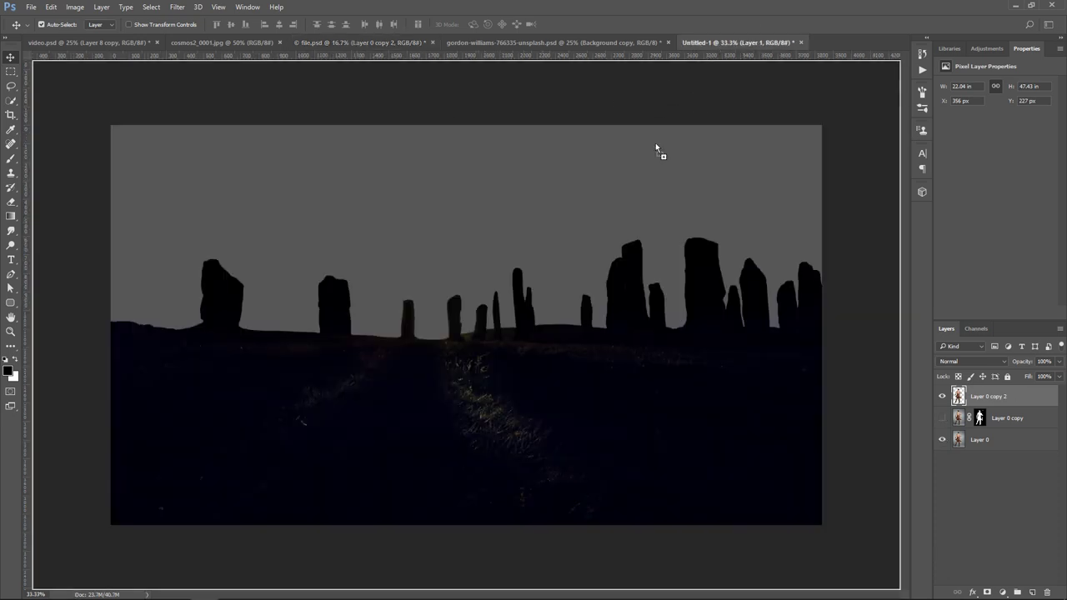
drag(444, 302, 445, 303)
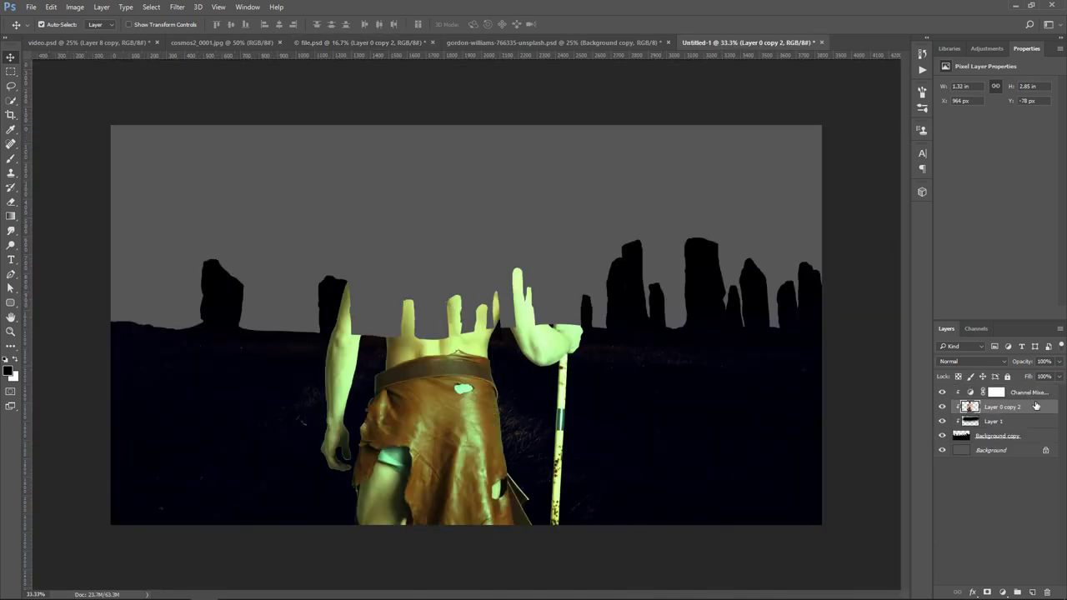
drag(1034, 407, 1036, 394)
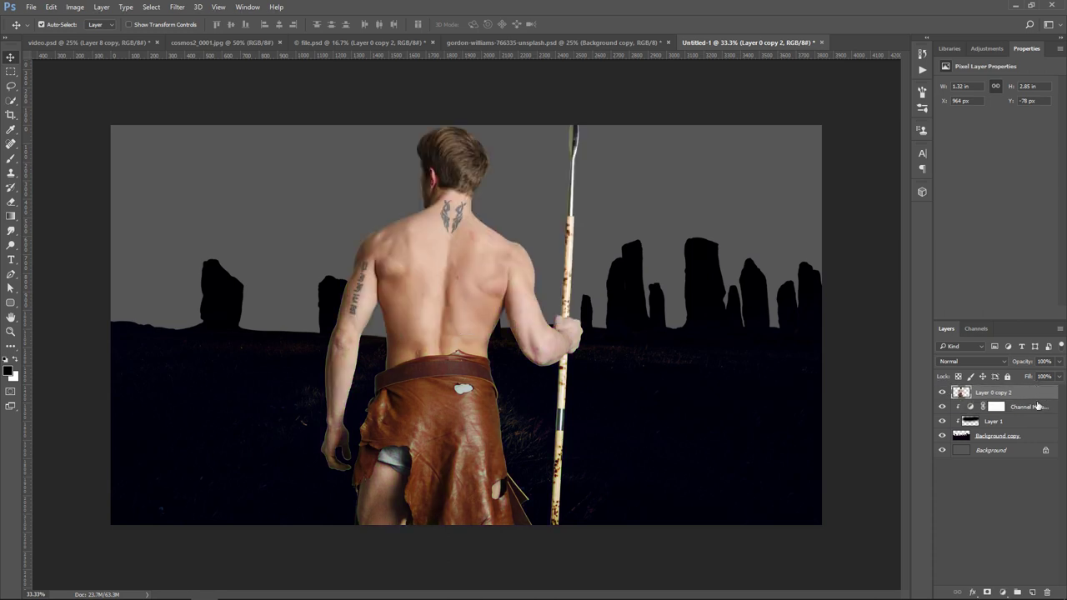
Scale the warrior to about 7% and place him on the horizon among the stones
key(ctrl+t)
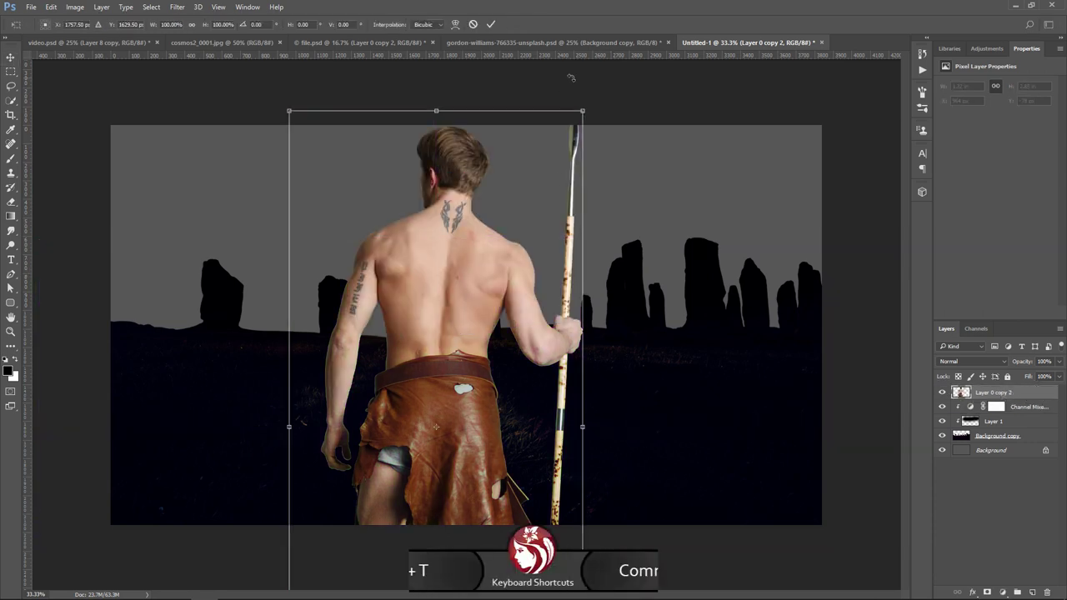
drag(586, 110, 420, 371)
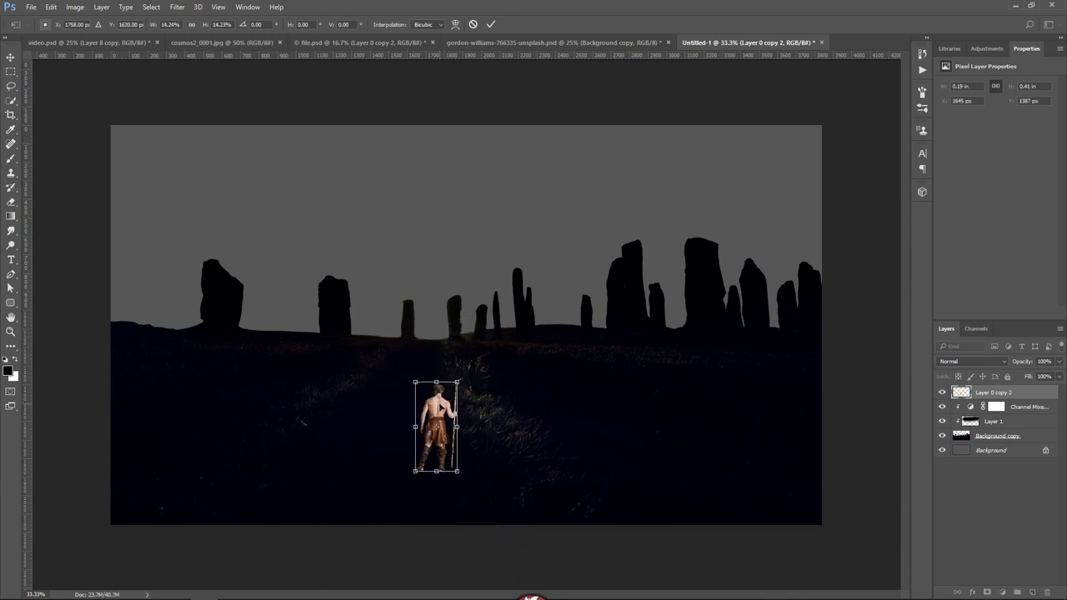
drag(437, 421, 431, 325)
drag(451, 285, 430, 314)
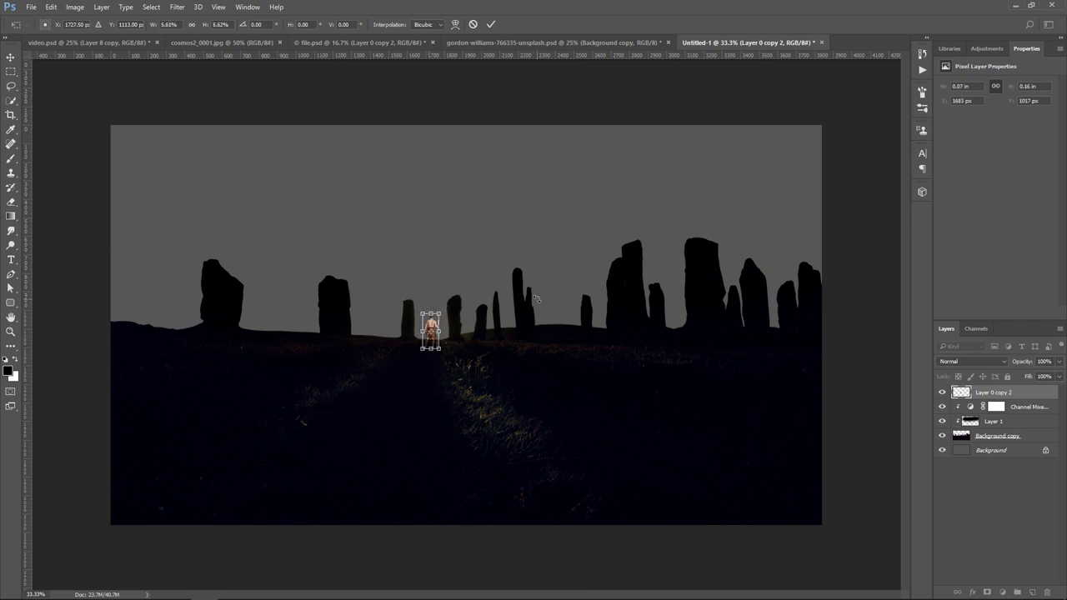
key(Return)
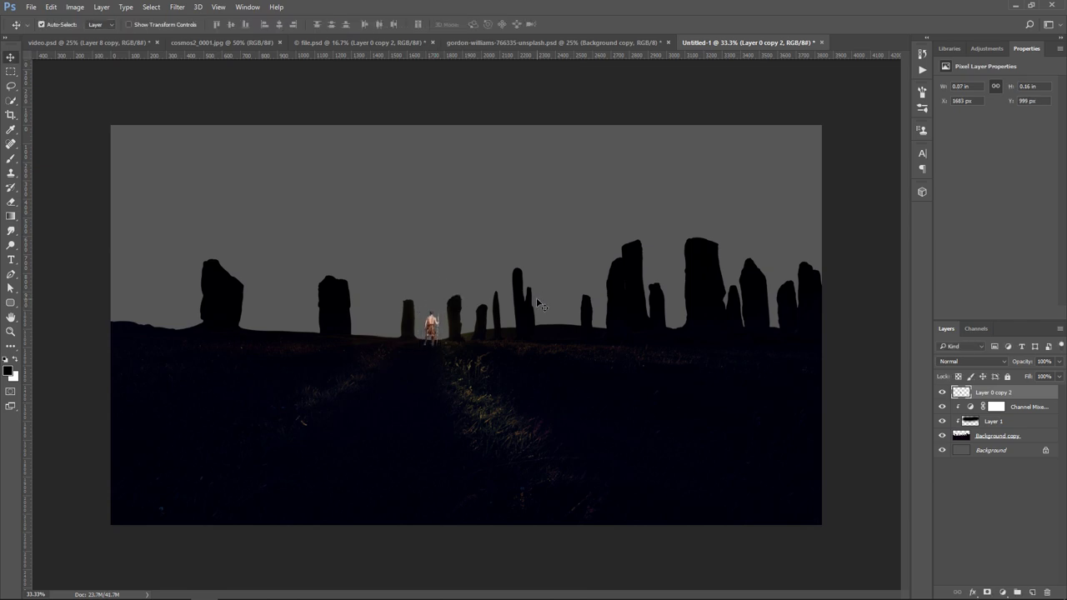
Nudge the warrior into final position with arrow keys, undoing an added layer mask
key(shift+Up)
key(shift+Up)
key(shift+Up)
key(Right)
key(Right)
key(Right)
key(Right)
key(Right)
key(Right)
key(Down)
key(Down)
key(Down)
key(Down)
key(Up)
key(Right)
key(Right)
key(Right)
click(987, 592)
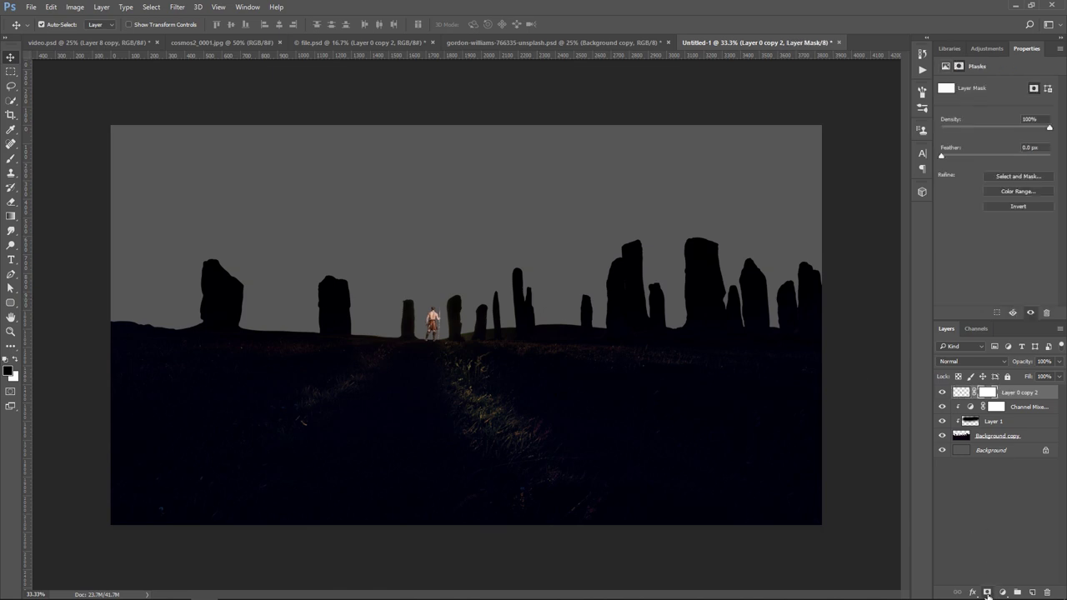
key(ctrl+z)
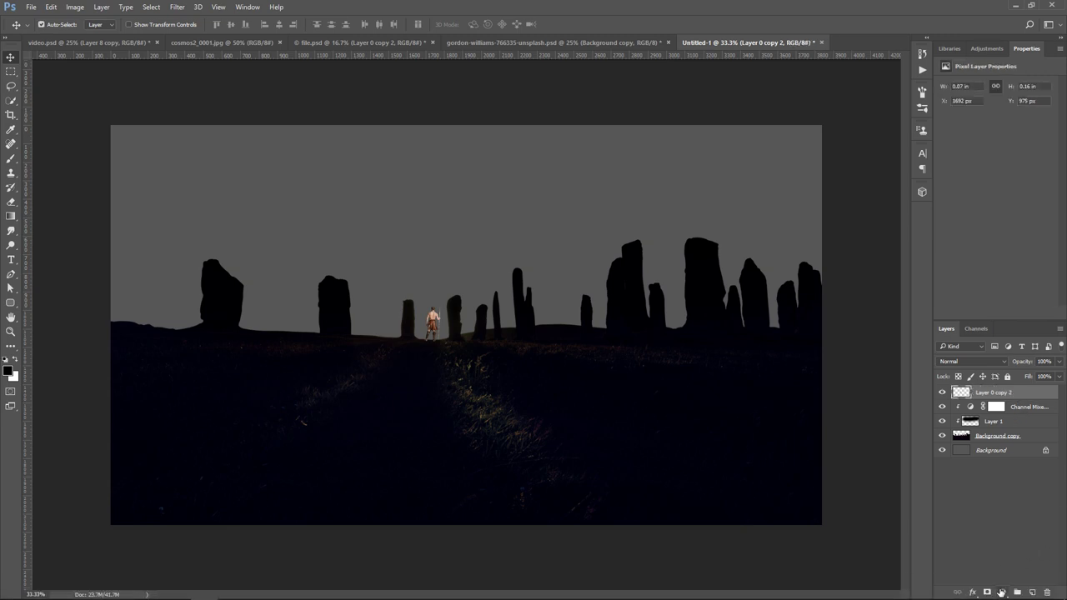
Add a Hue/Saturation layer clipped to the warrior: Saturation -34, Lightness -92
click(1001, 592)
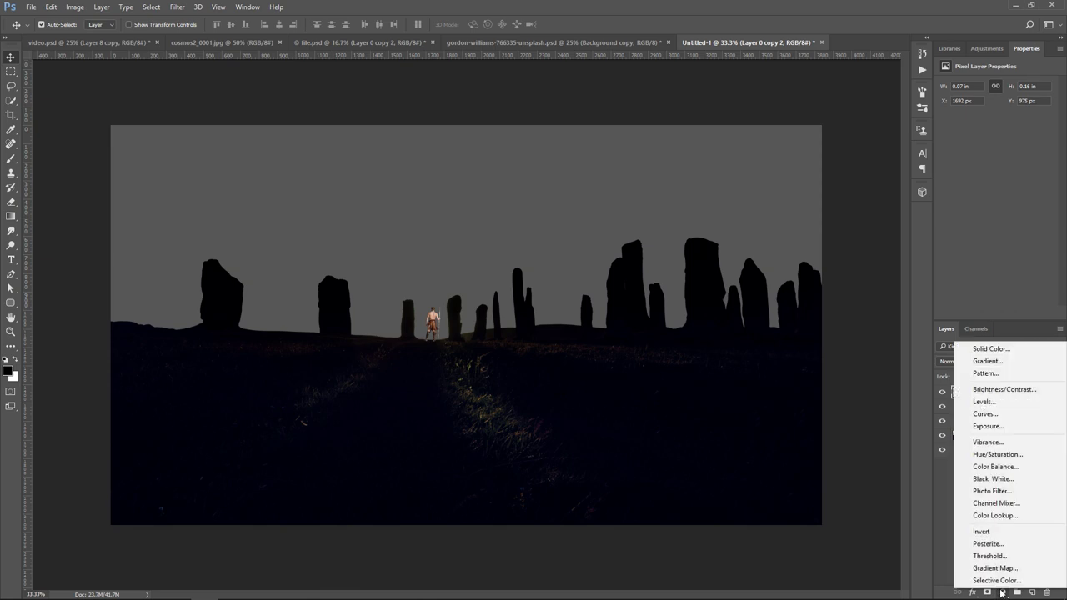
click(1009, 456)
click(981, 312)
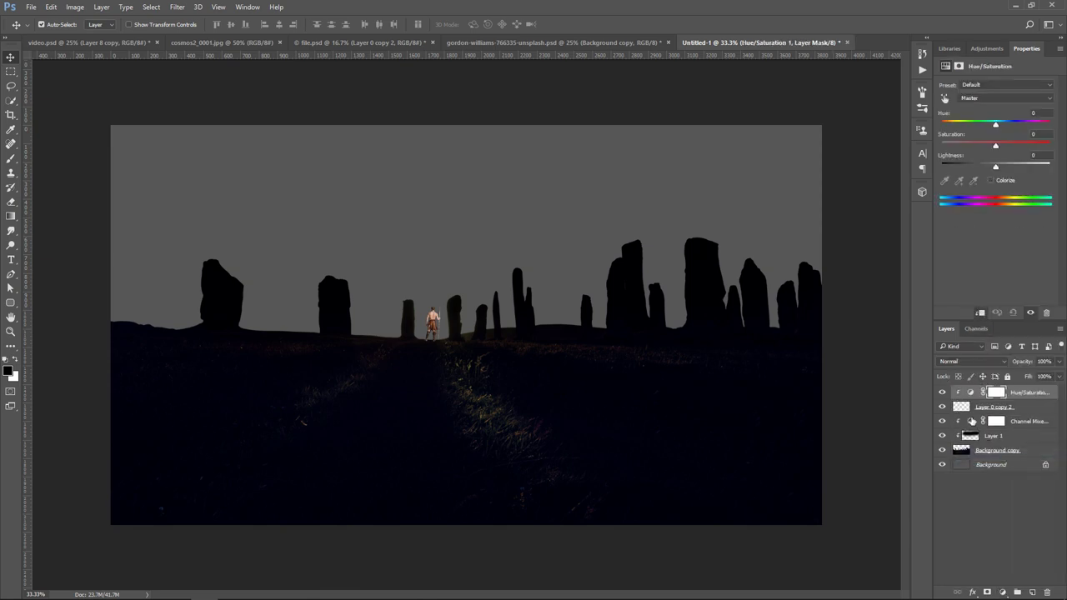
mouse_move(996, 148)
mouse_down()
mouse_move(978, 148)
mouse_move(976, 168)
mouse_move(945, 169)
mouse_up()
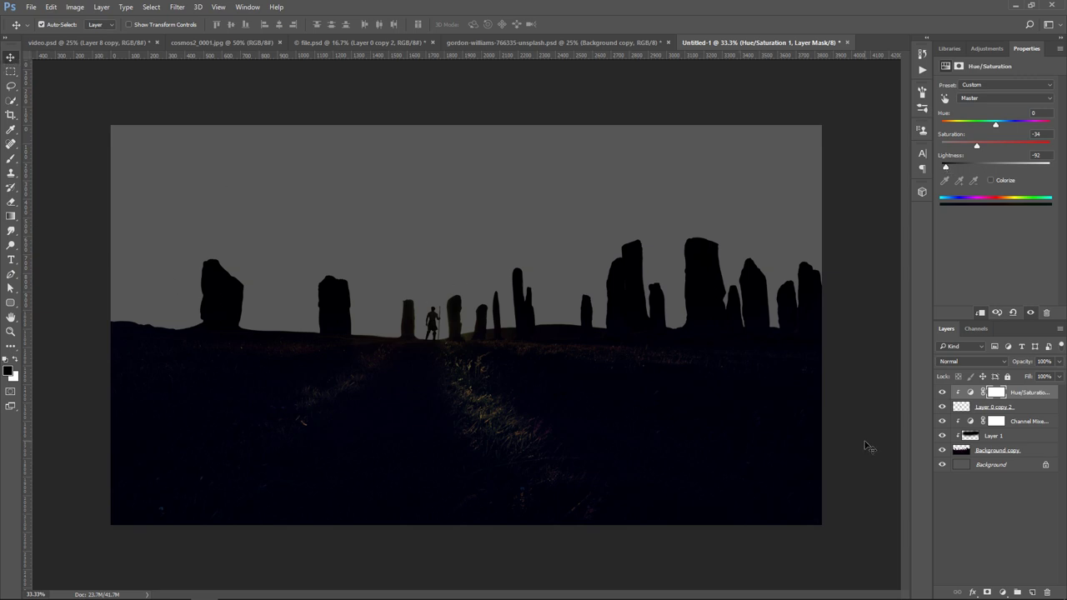
click(1034, 449)
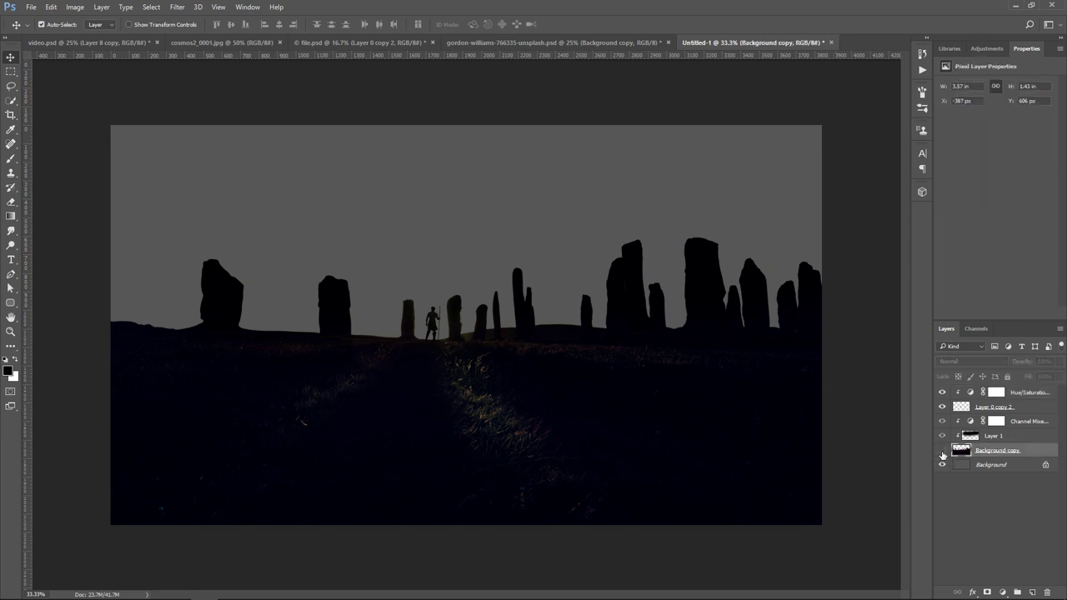
click(943, 450)
click(943, 450)
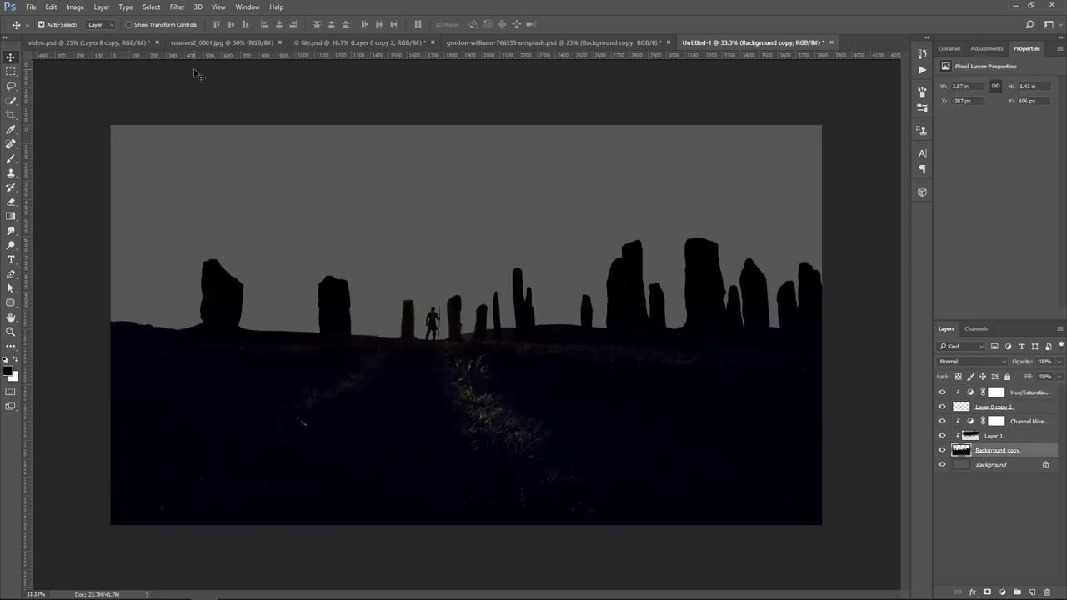
Apply Camera Raw to Background copy with Clarity +40, Shadows +33, Highlights -35
click(177, 7)
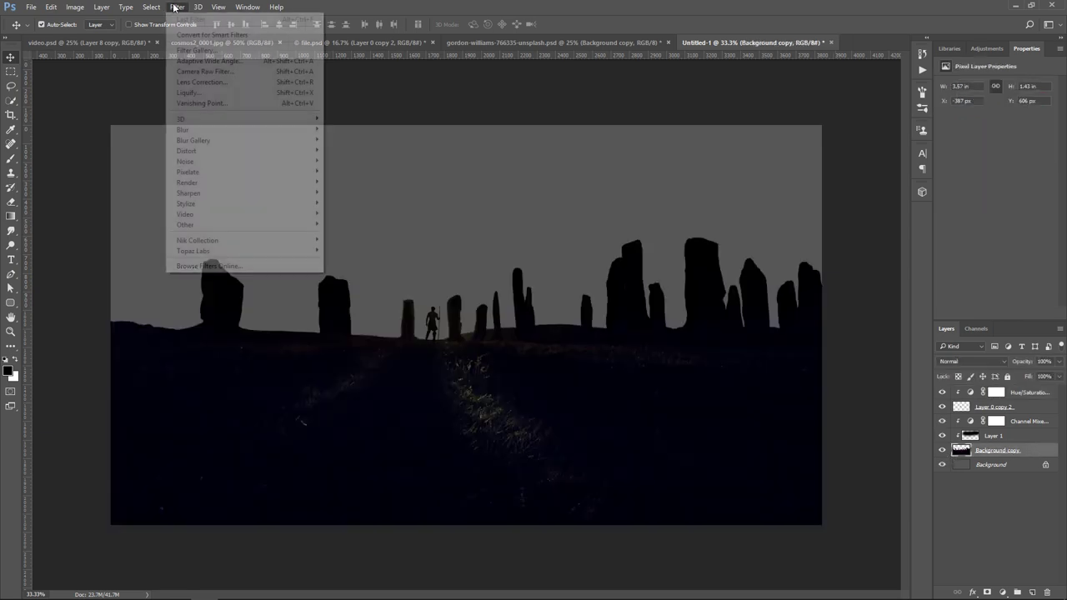
click(204, 72)
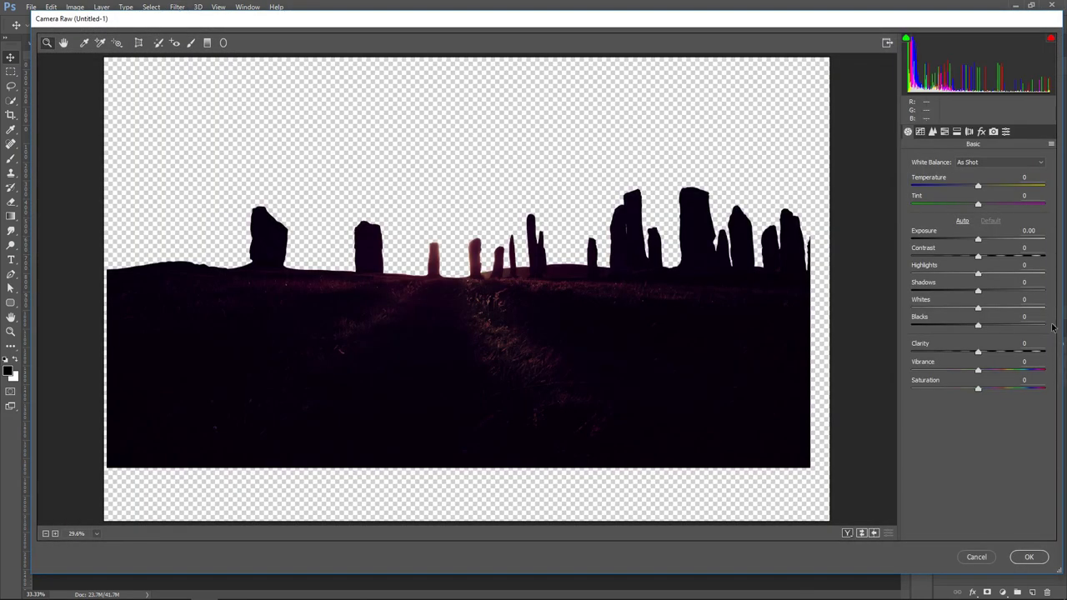
mouse_move(987, 352)
mouse_down()
mouse_move(1006, 352)
mouse_move(1015, 327)
mouse_move(957, 308)
mouse_move(1000, 290)
mouse_move(955, 276)
mouse_up()
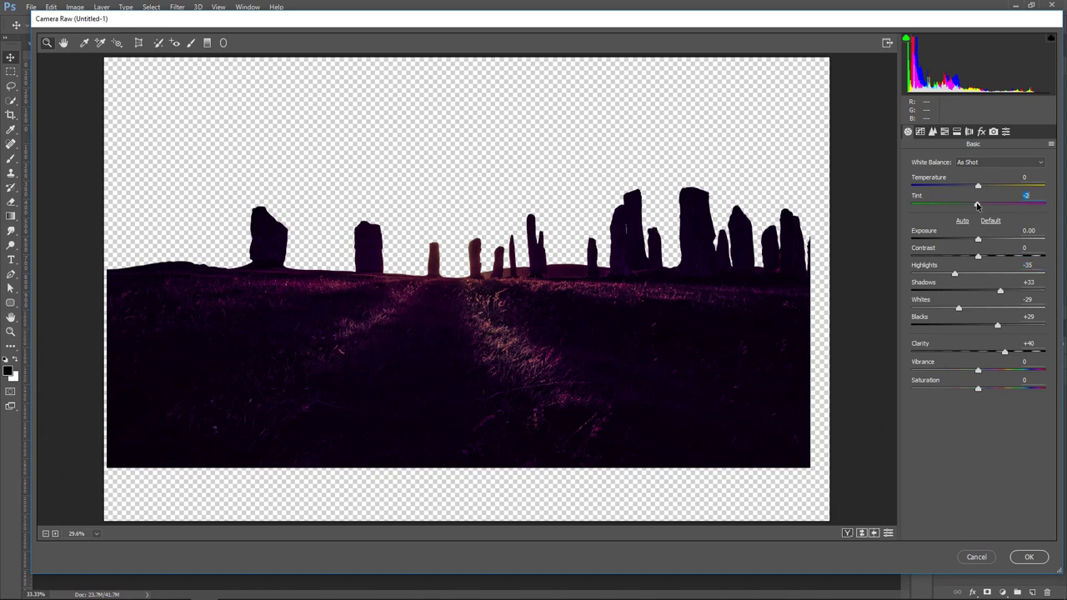
drag(978, 204, 969, 206)
click(1029, 557)
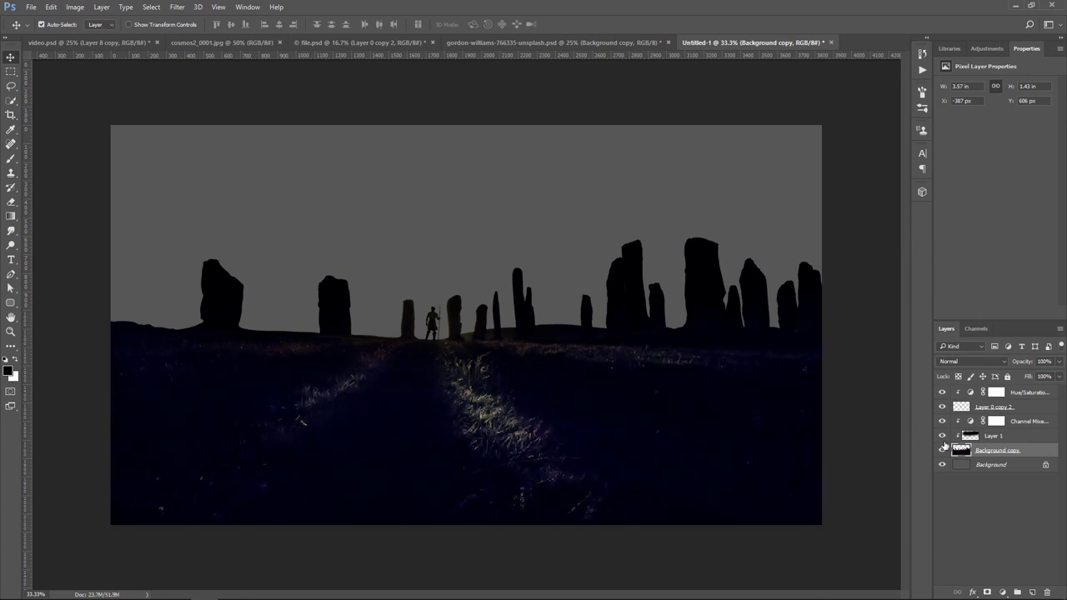
Add an Exposure adjustment at -1.61 with Gamma 0.89 to darken the foreground
click(1005, 592)
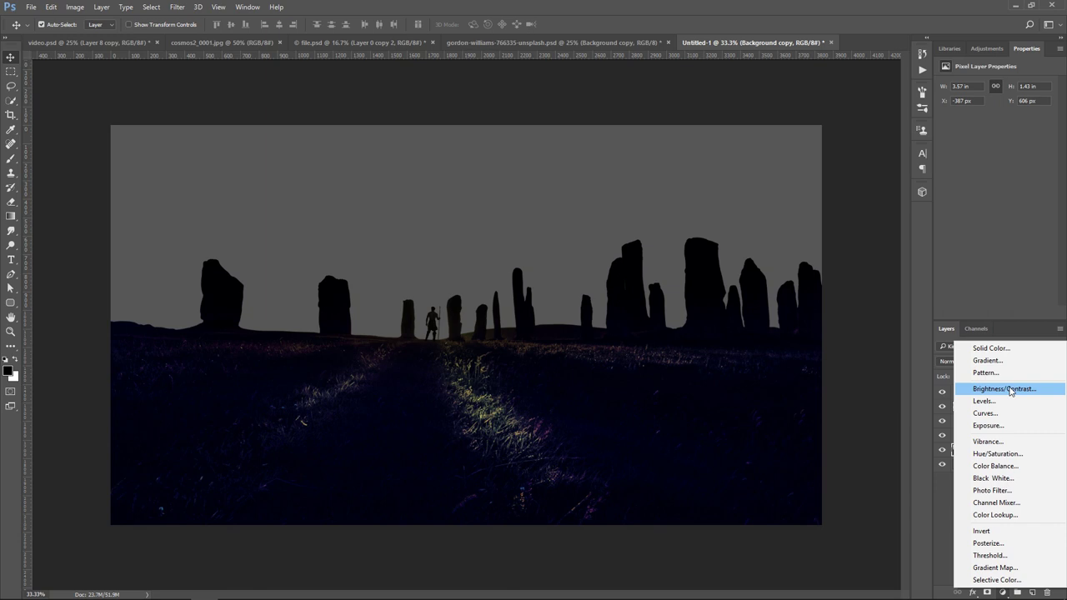
click(1012, 425)
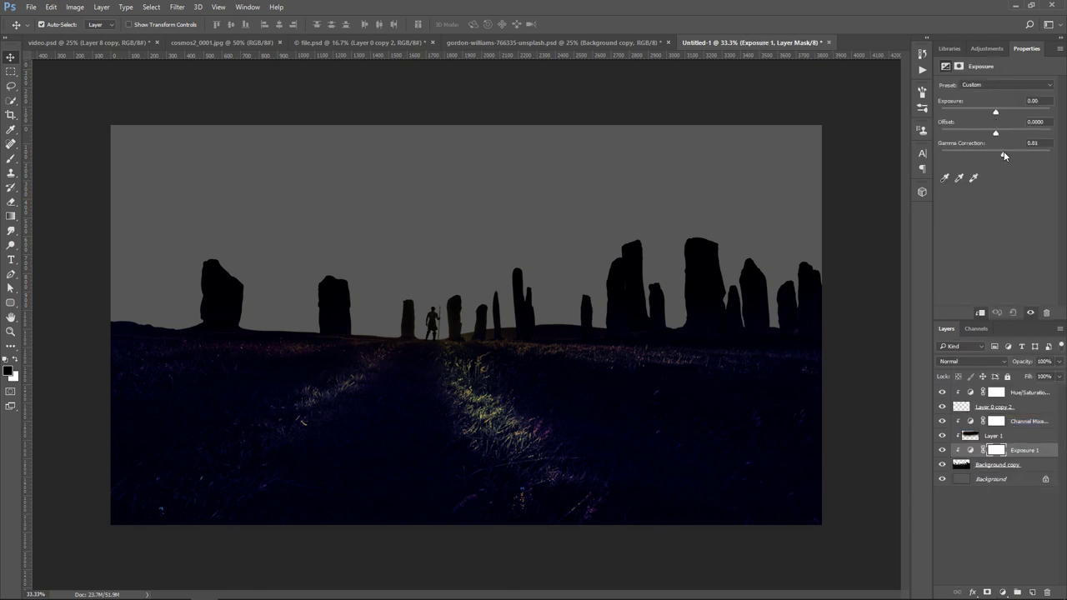
drag(994, 115, 977, 114)
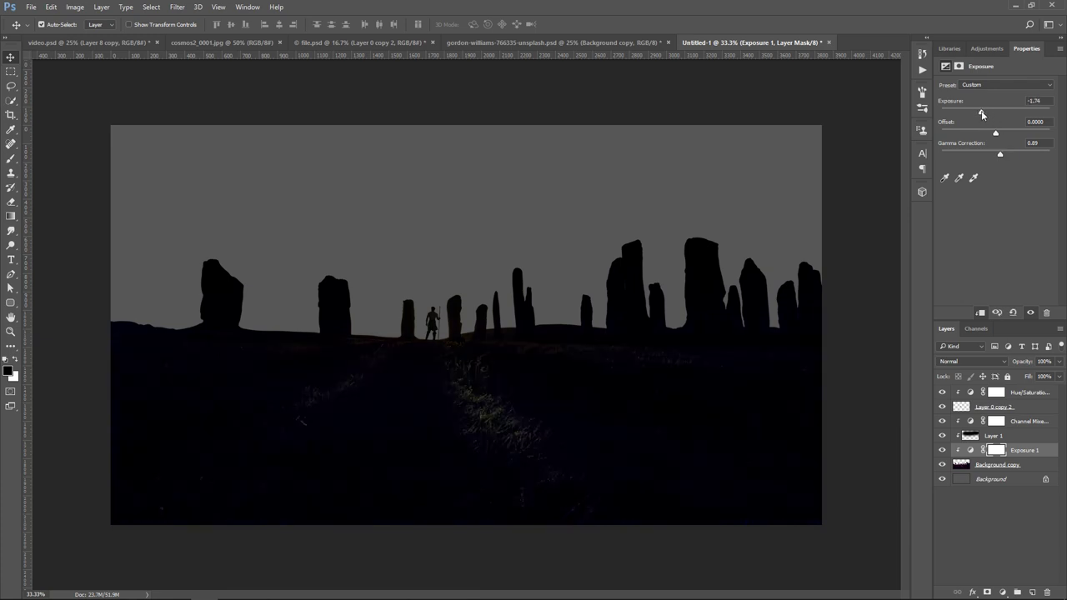
drag(989, 114, 987, 114)
click(1011, 483)
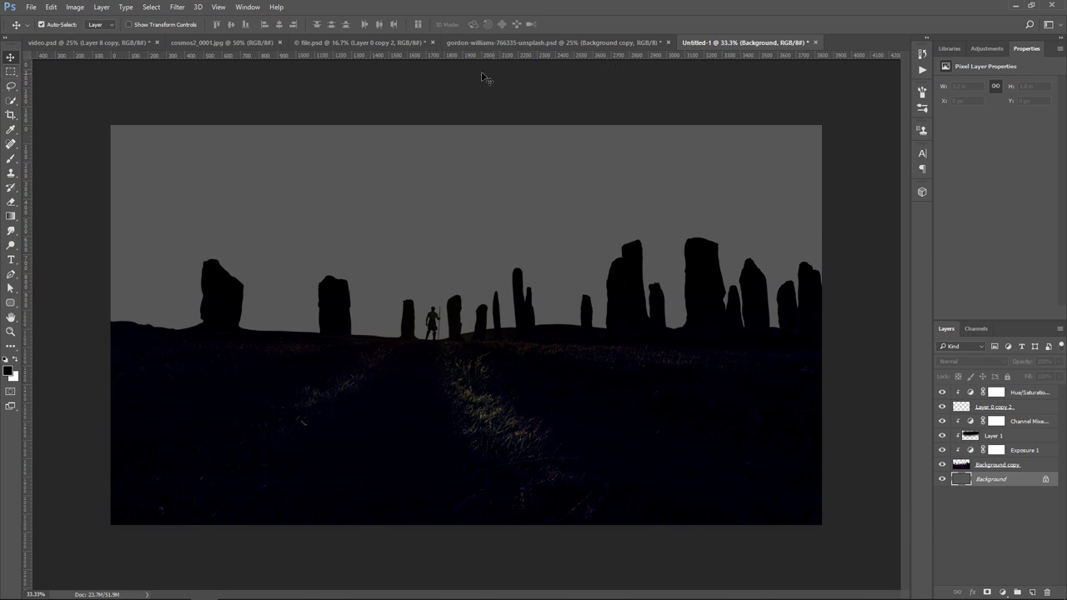
Flip the cosmos2_0001.jpg planet image vertically and drag it into the composite as a new layer
click(208, 45)
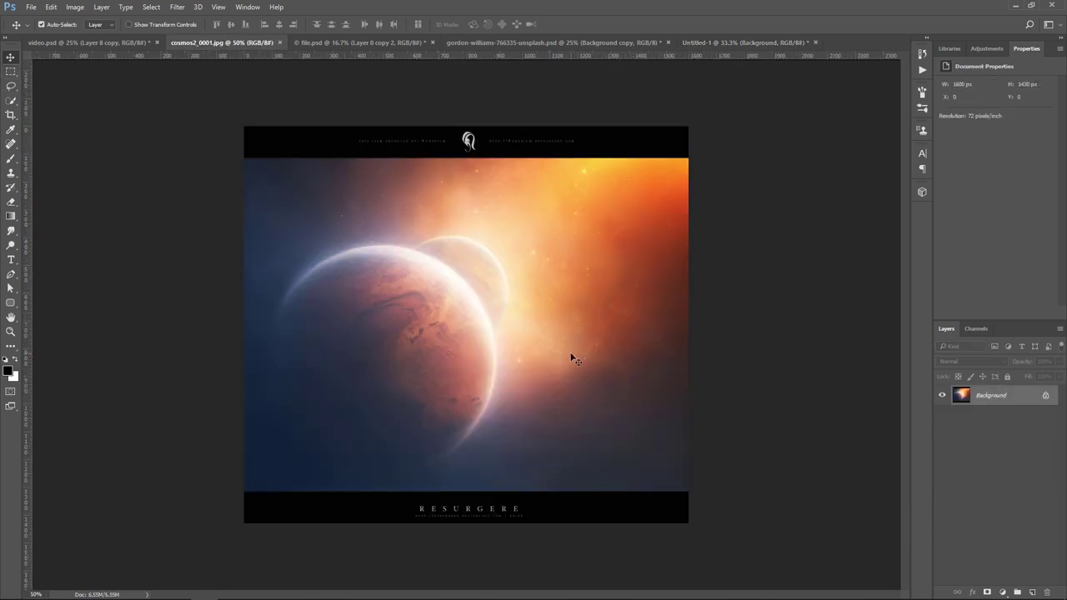
click(1046, 395)
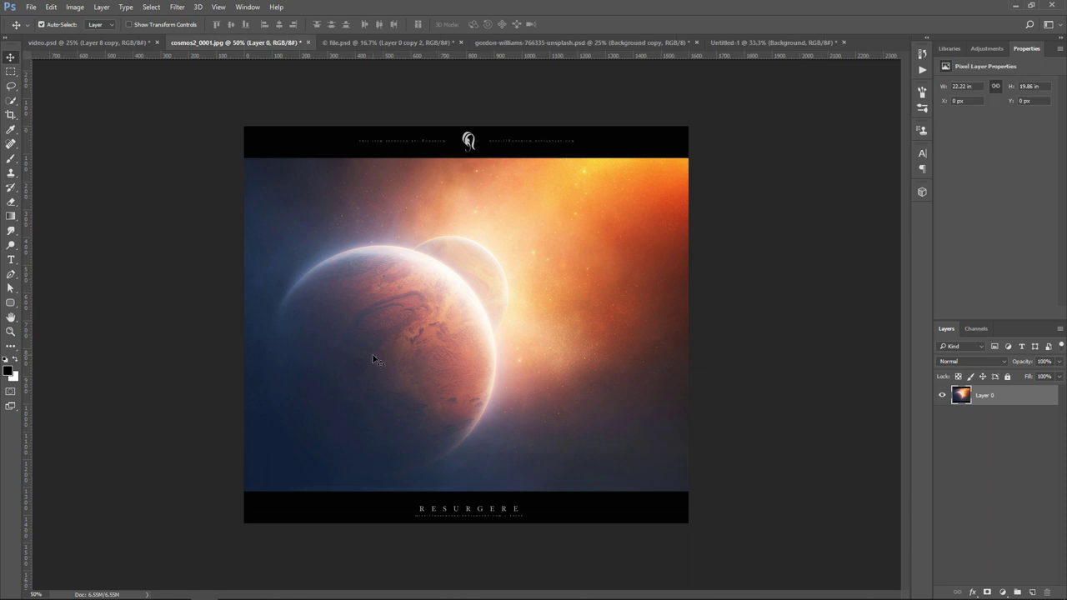
click(49, 7)
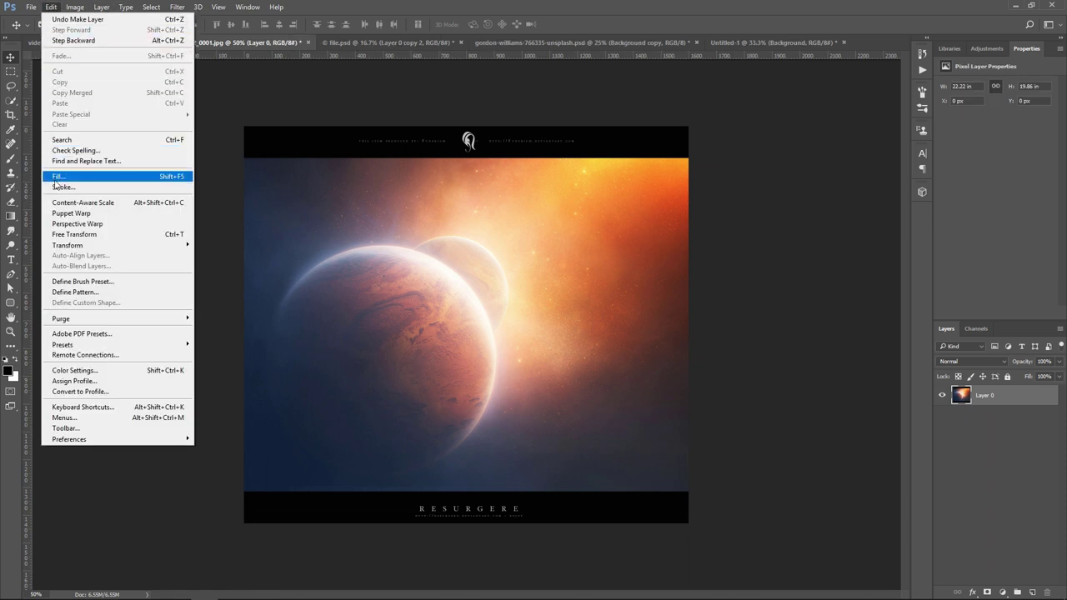
mouse_move(68, 245)
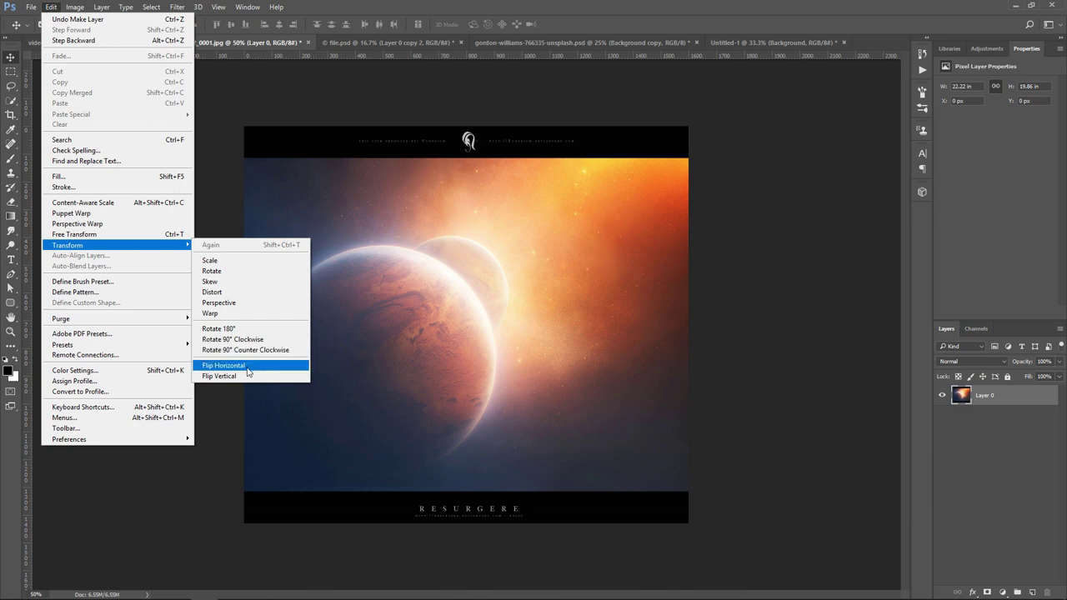
click(246, 379)
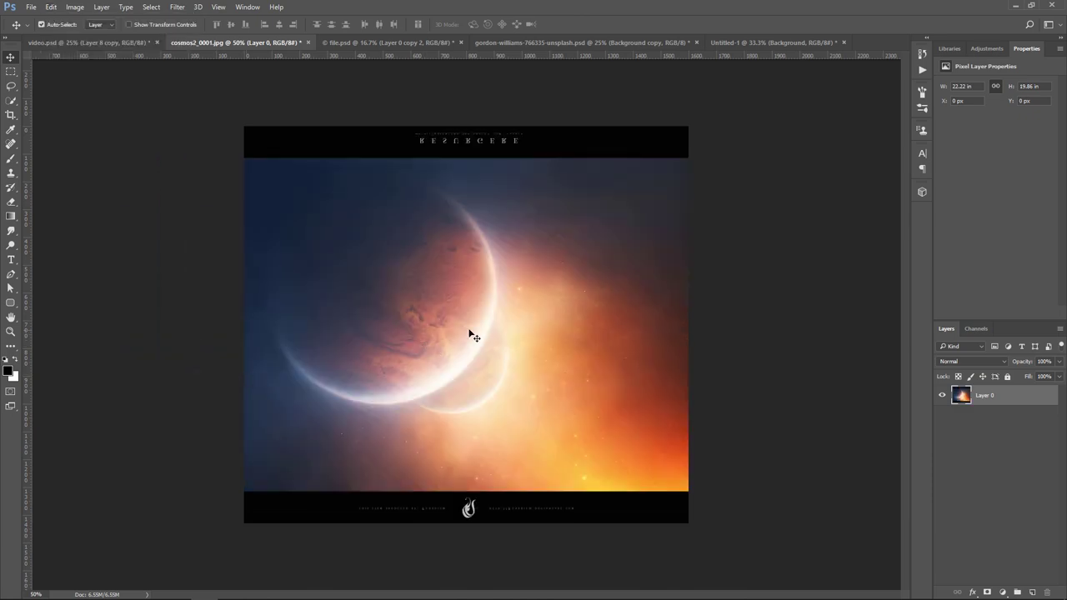
drag(463, 323, 758, 42)
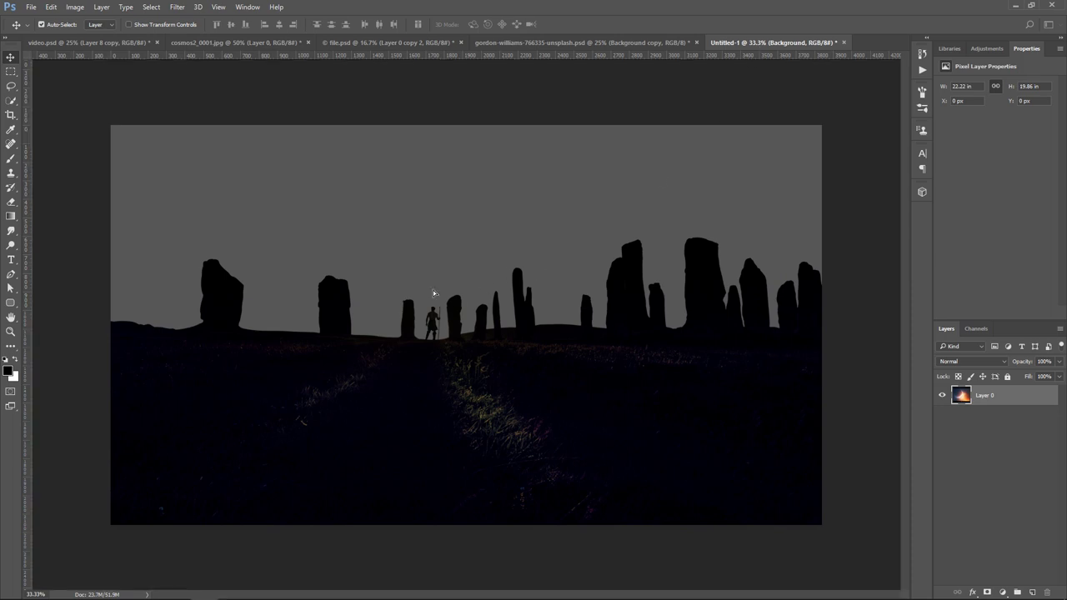
drag(759, 42, 451, 301)
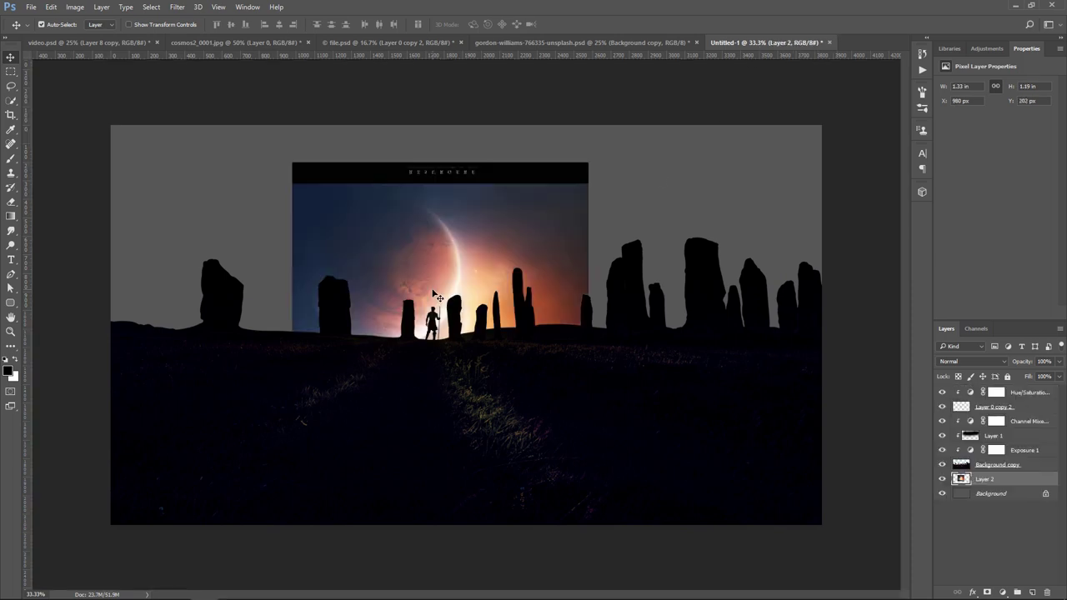
Scale the planet layer up to fill the sky and shift it about 220 px left
key(ctrl+t)
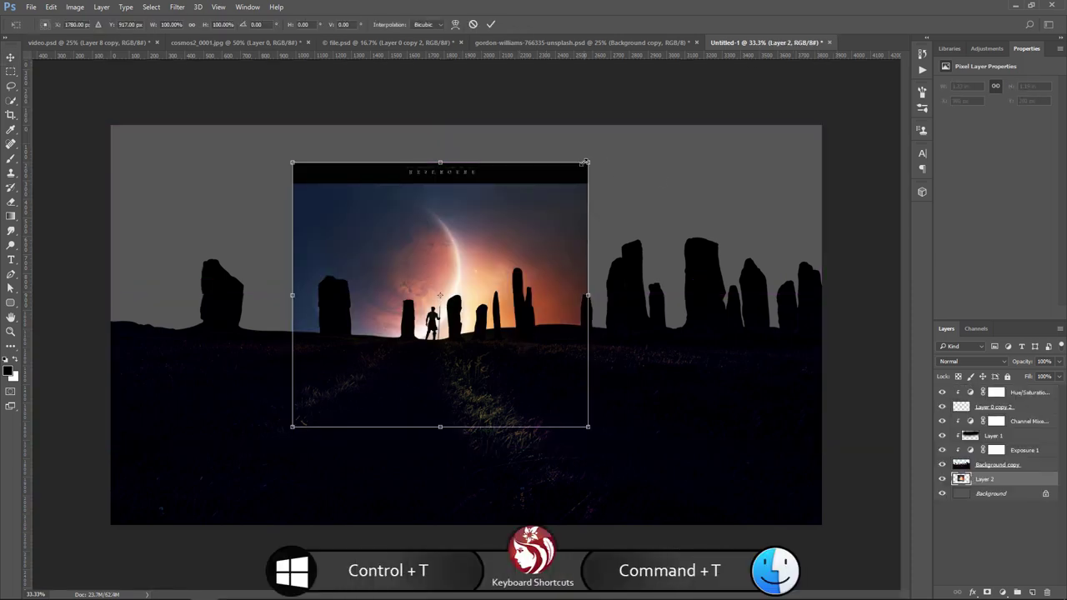
drag(589, 164, 922, 71)
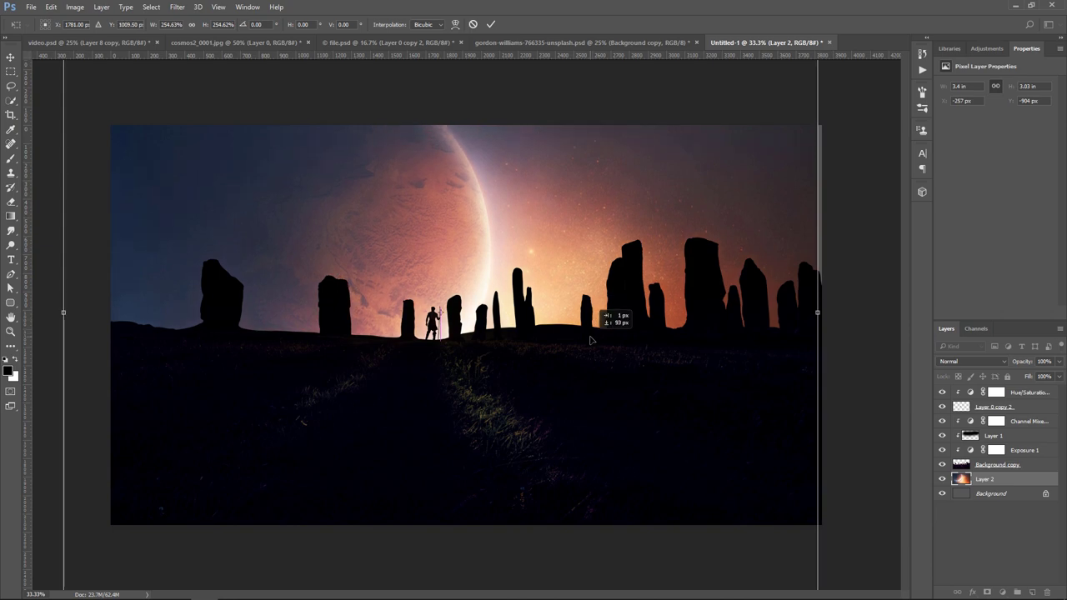
key(ctrl+minus)
key(ctrl+minus)
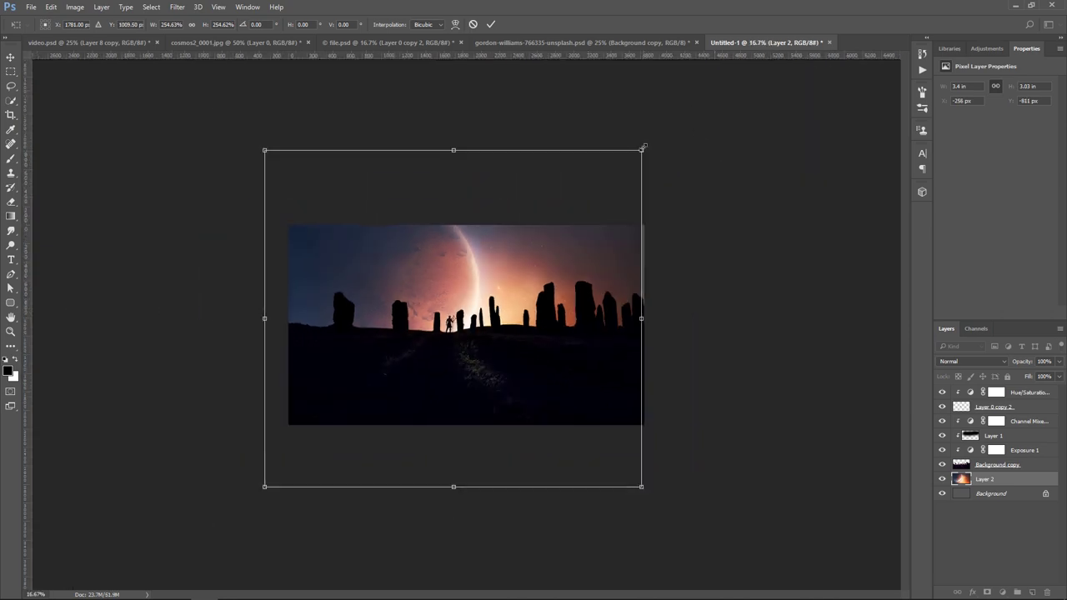
drag(643, 148, 664, 130)
key(ctrl+plus)
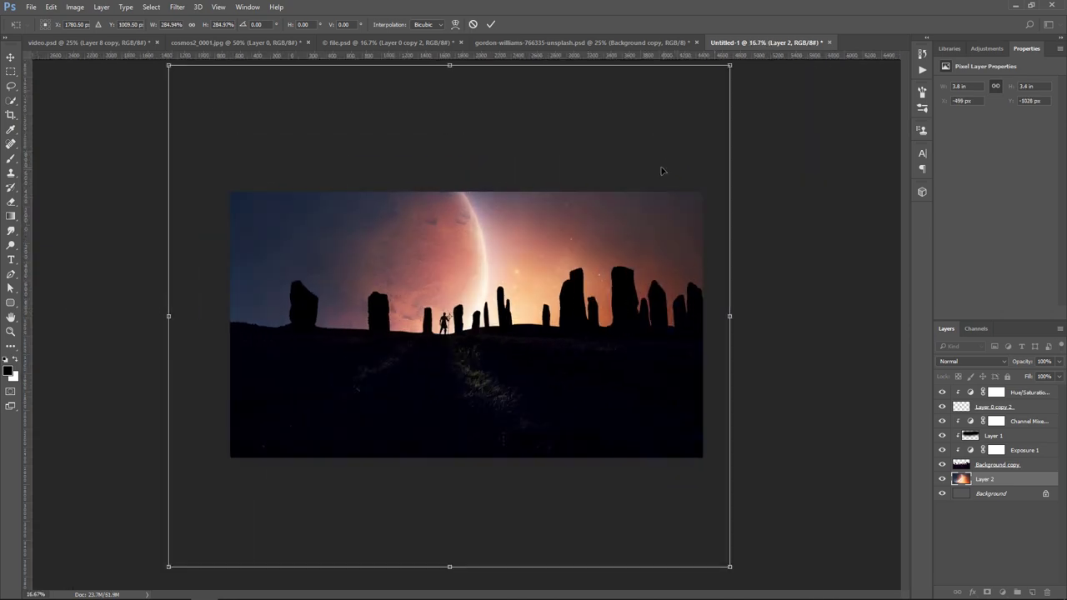
key(ctrl+plus)
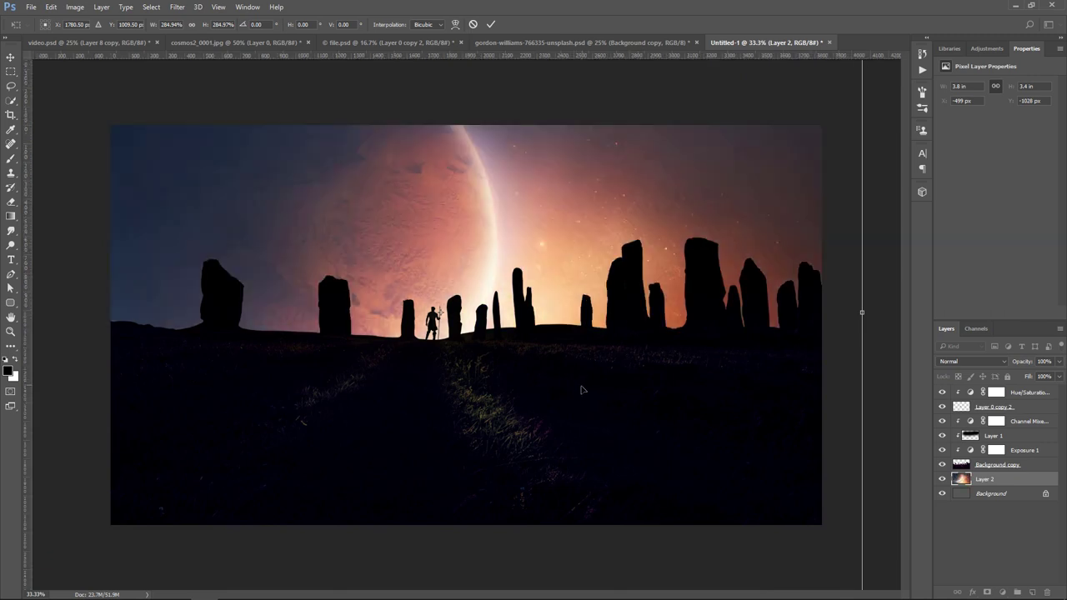
drag(568, 391, 540, 383)
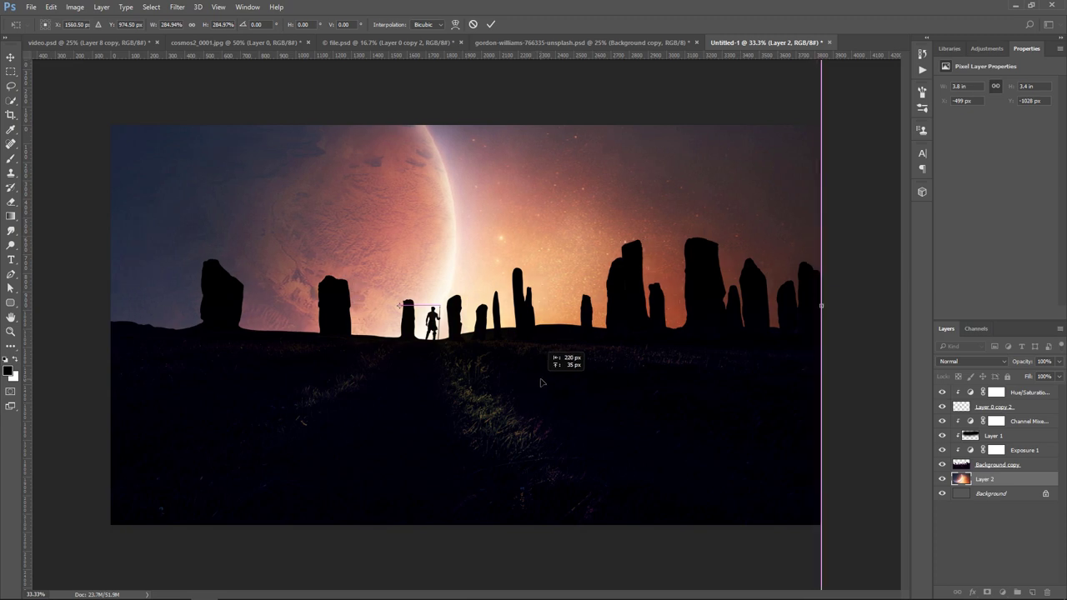
key(Return)
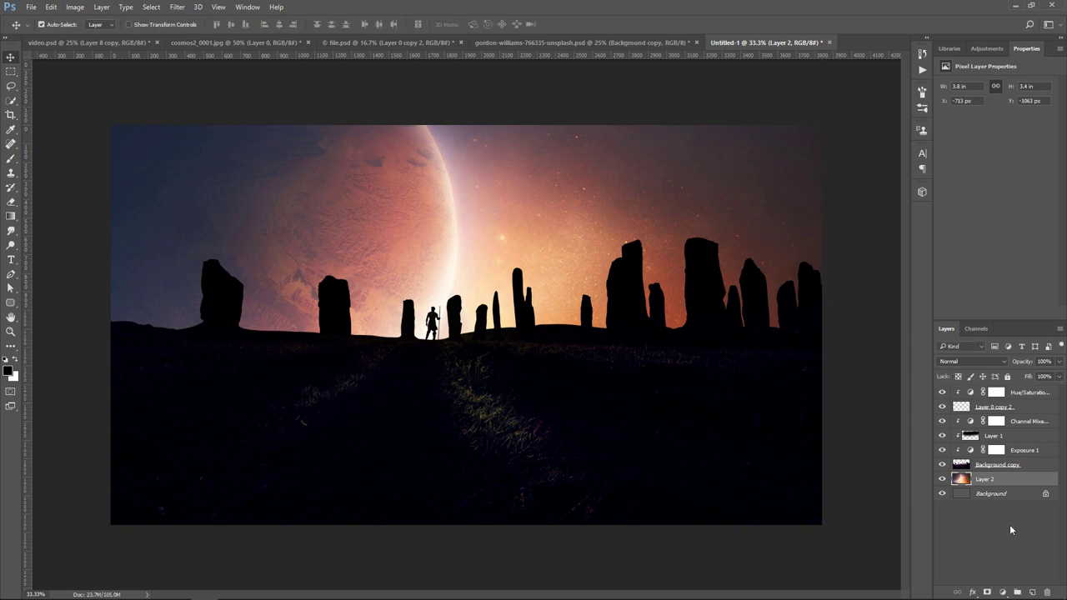
Paint a soft white glow around the warrior on a new empty layer
click(1032, 592)
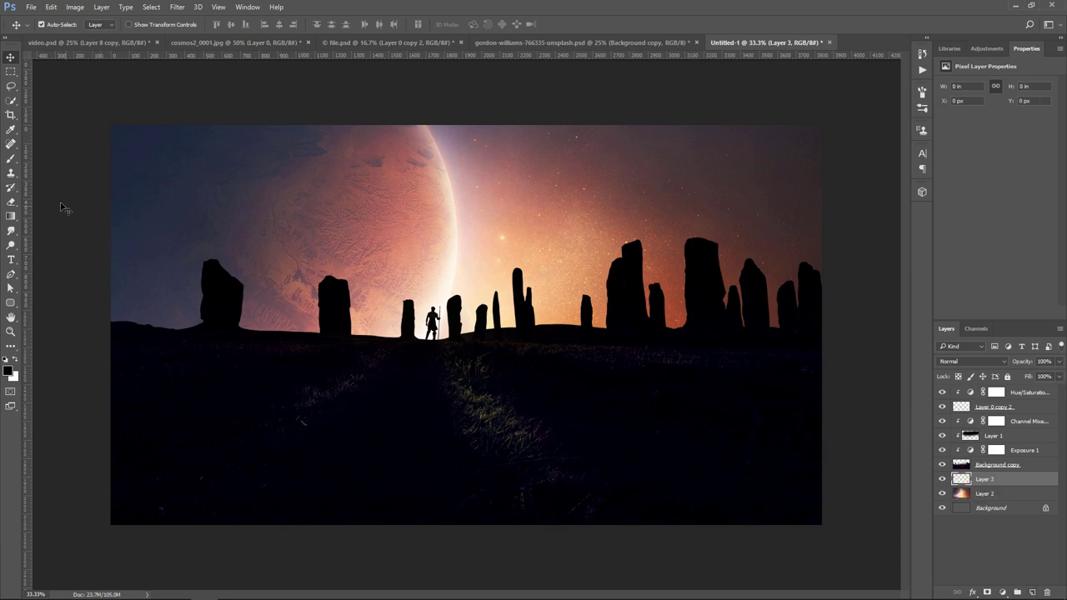
click(10, 158)
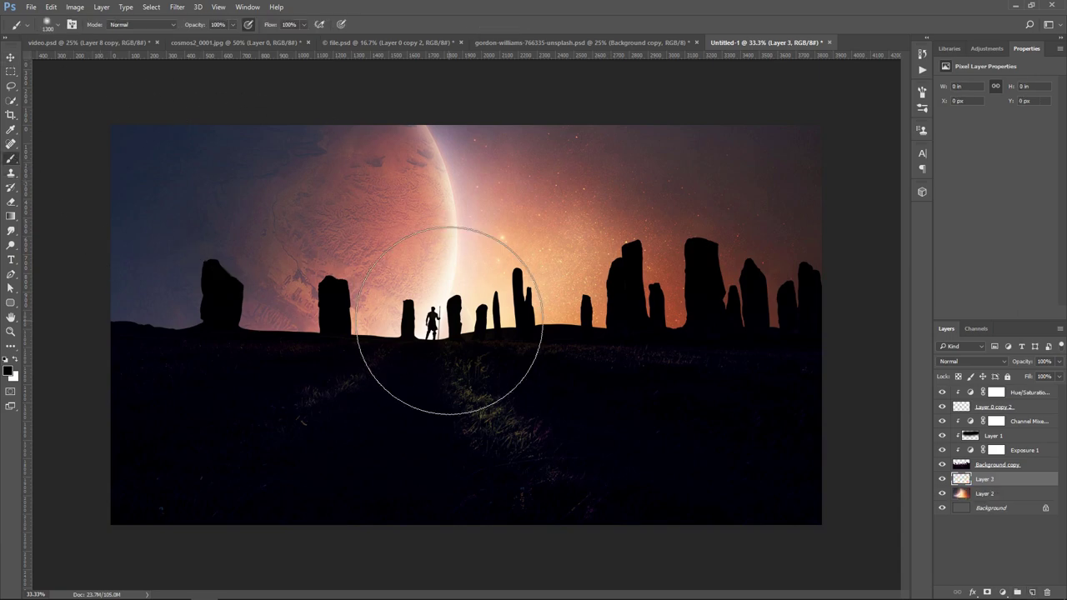
click(17, 363)
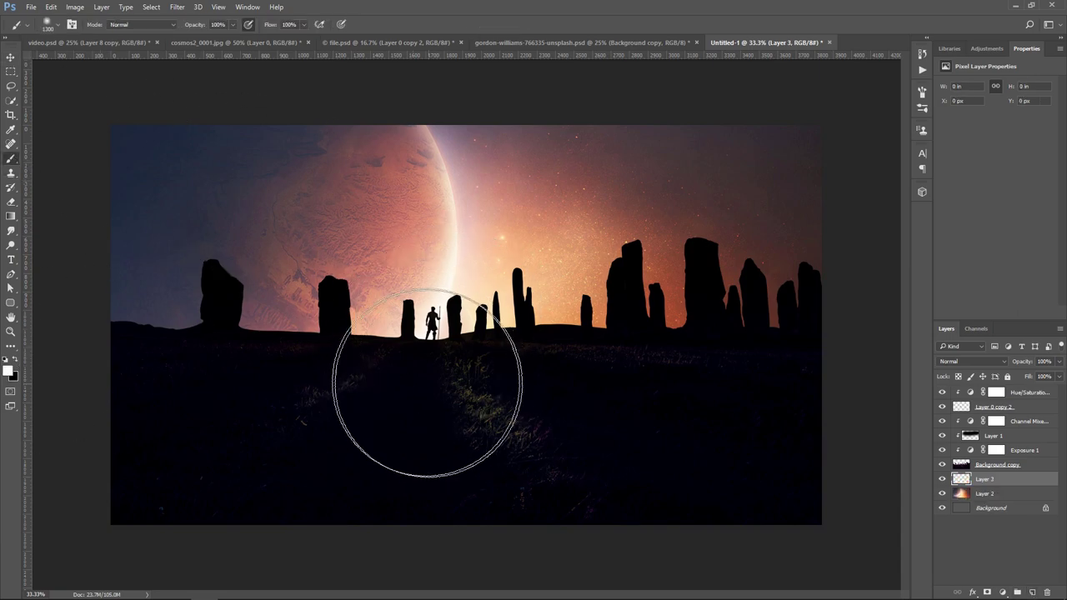
click(448, 367)
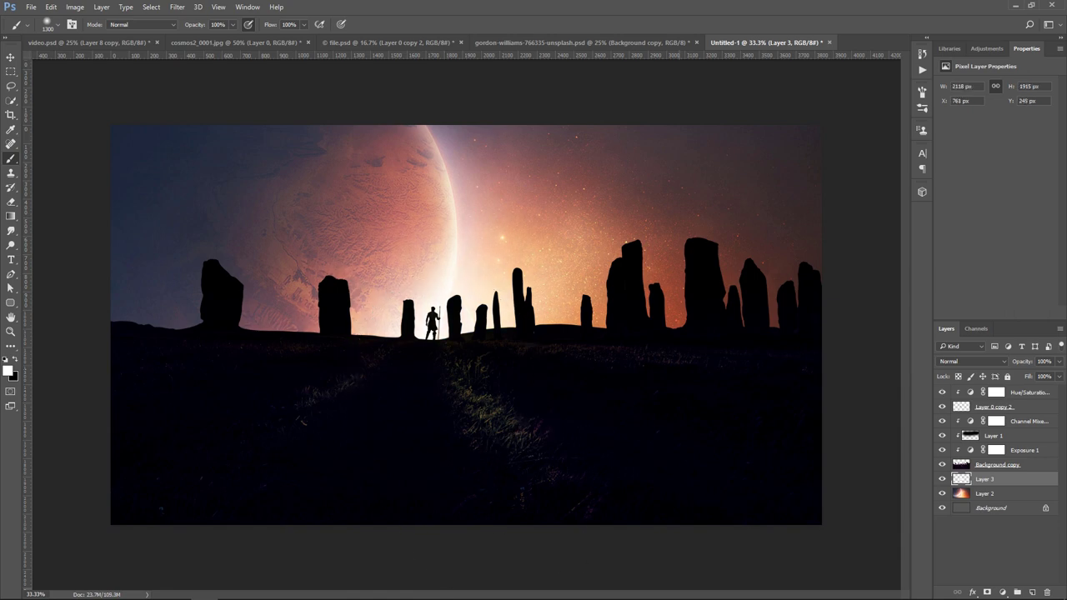
Set the glow layer to Overlay at 79% opacity and nudge it slightly upward
click(980, 367)
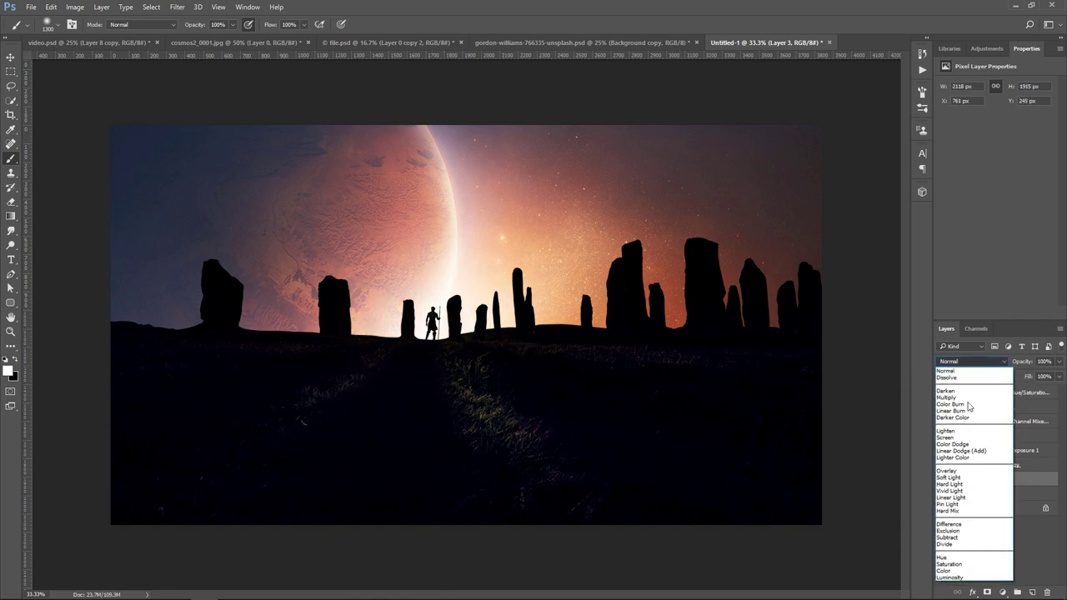
click(950, 471)
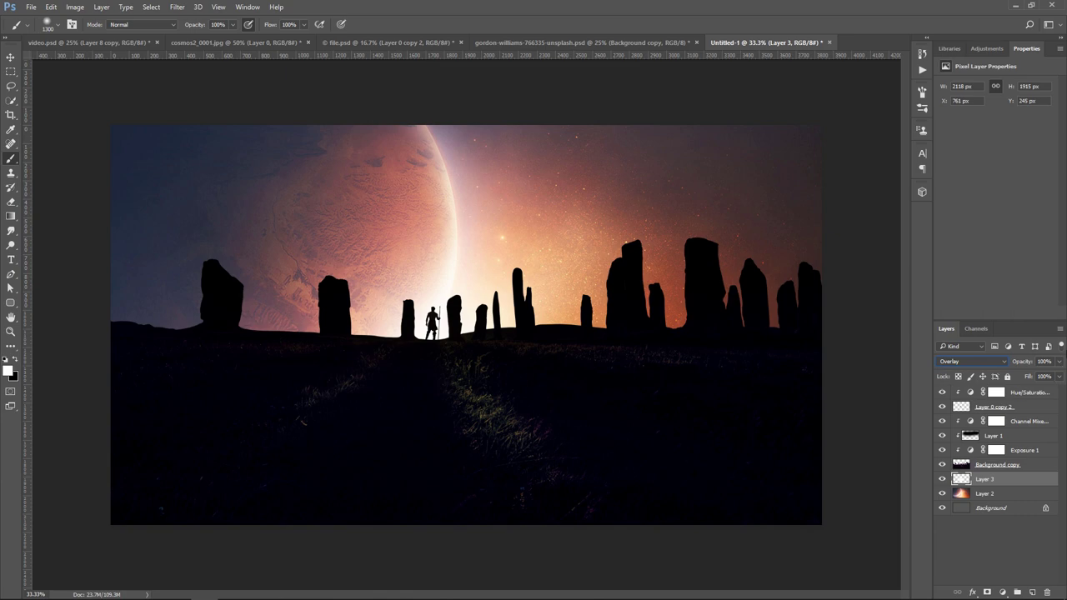
click(1060, 362)
drag(1061, 379, 1051, 380)
key(v)
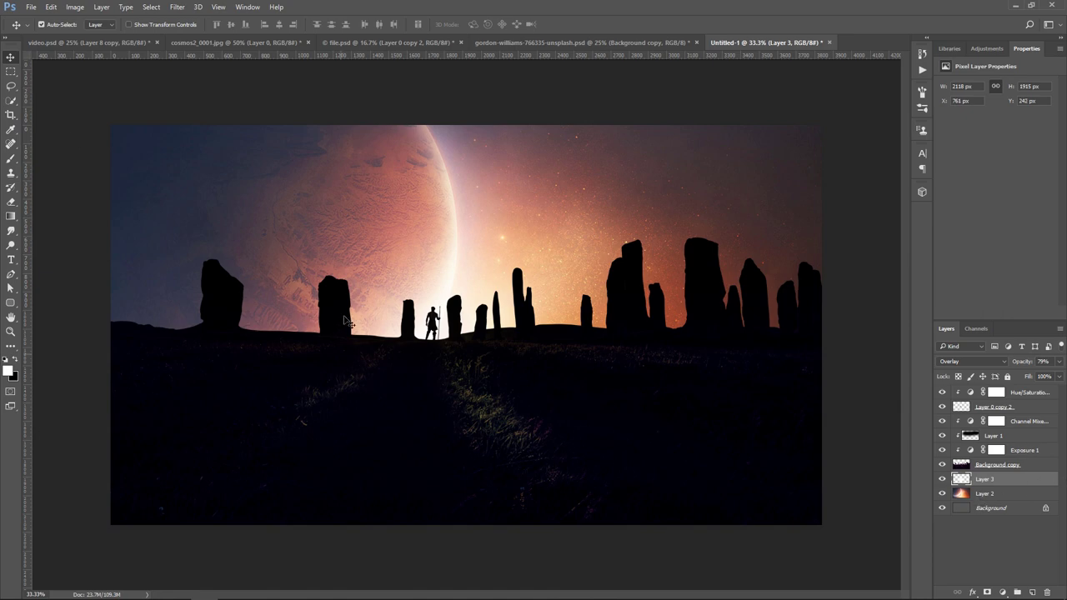
key(shift+Up)
key(shift+Up)
key(Up)
key(Down)
key(Down)
key(Down)
click(1005, 495)
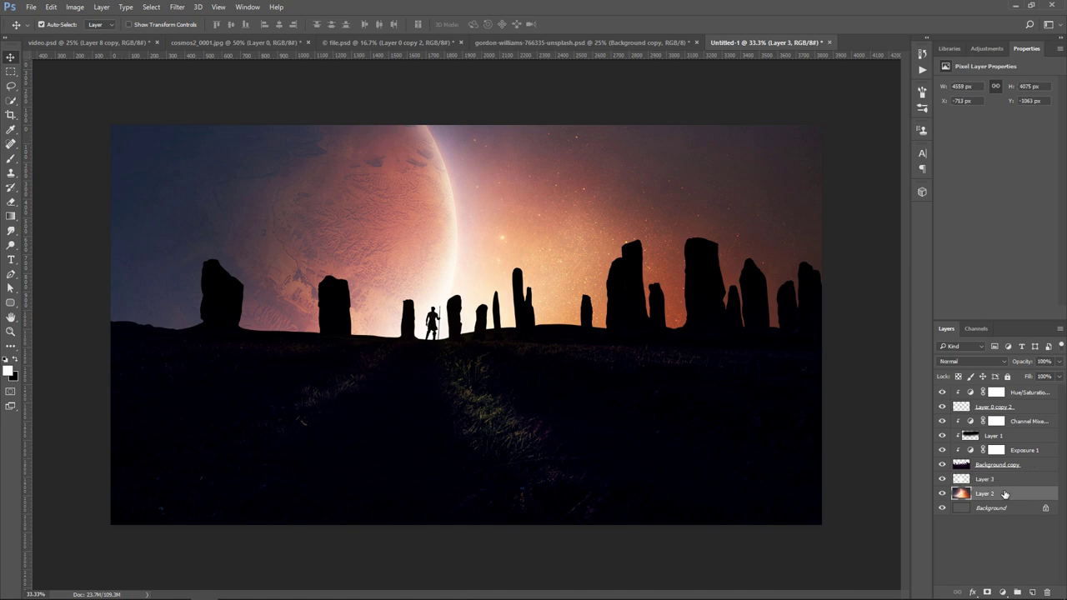
Camera Raw the planet layer: Clarity +42, Highlights and Whites -20, Shadows +20, Blacks +29
click(178, 10)
key(Escape)
key(ctrl+shift+a)
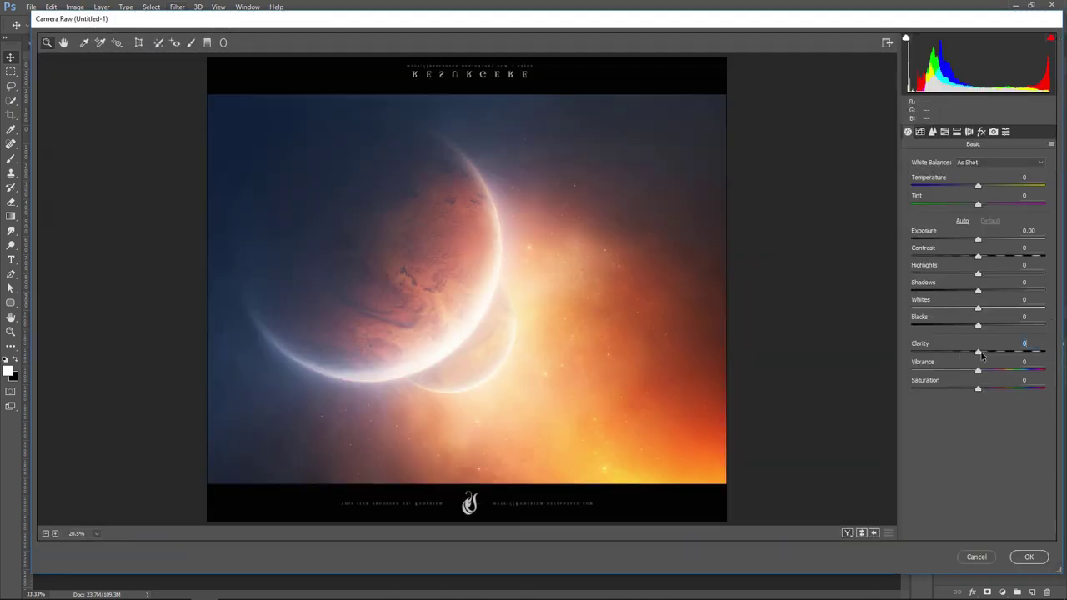
drag(983, 354, 1007, 353)
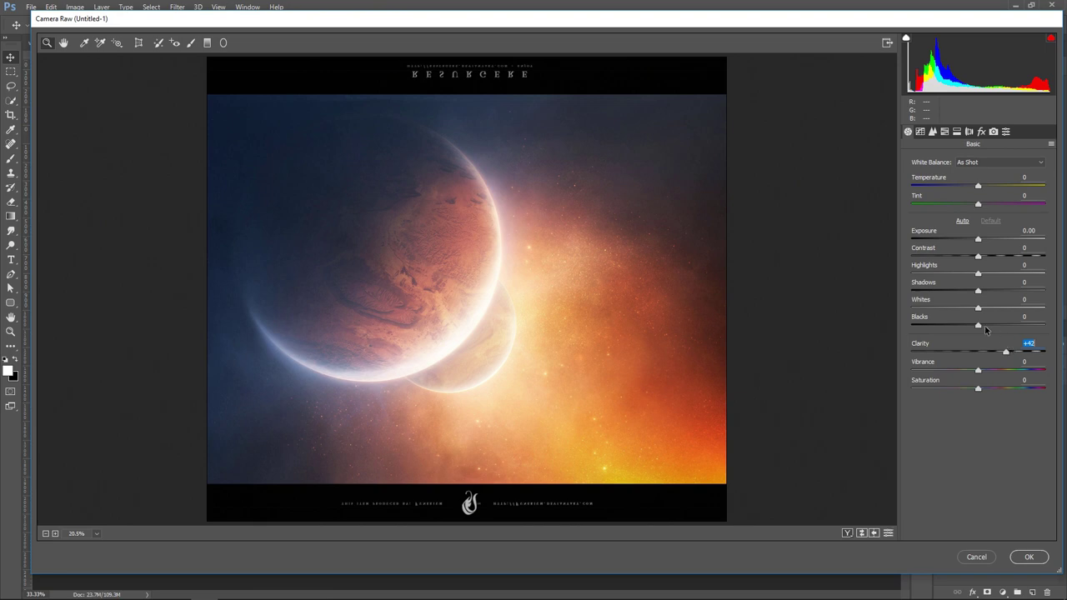
mouse_move(979, 325)
mouse_down()
mouse_move(997, 325)
mouse_move(964, 308)
mouse_move(992, 290)
mouse_move(965, 274)
mouse_up()
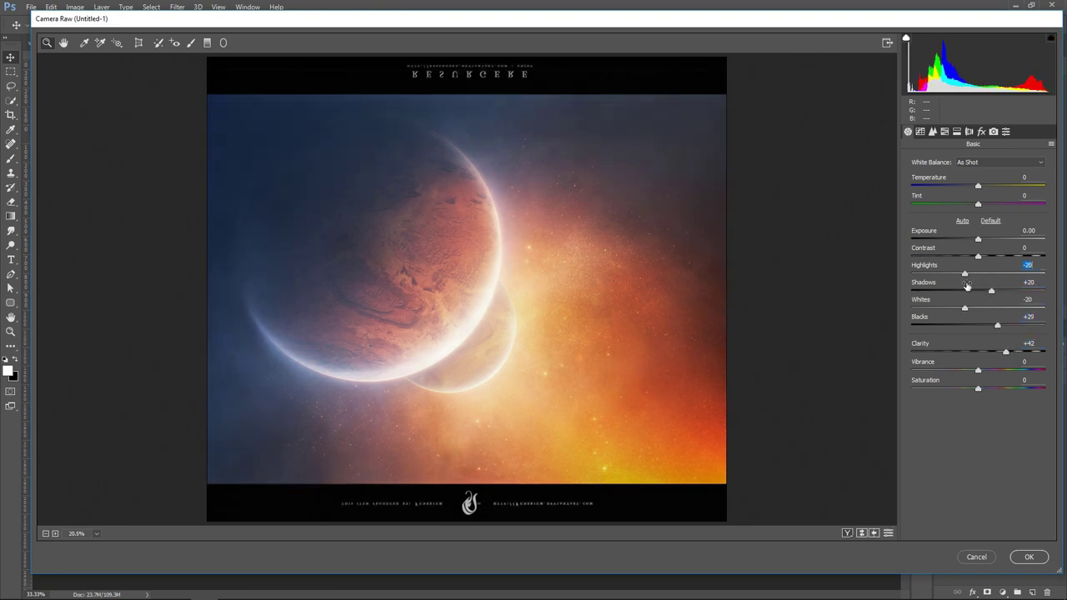
click(1032, 558)
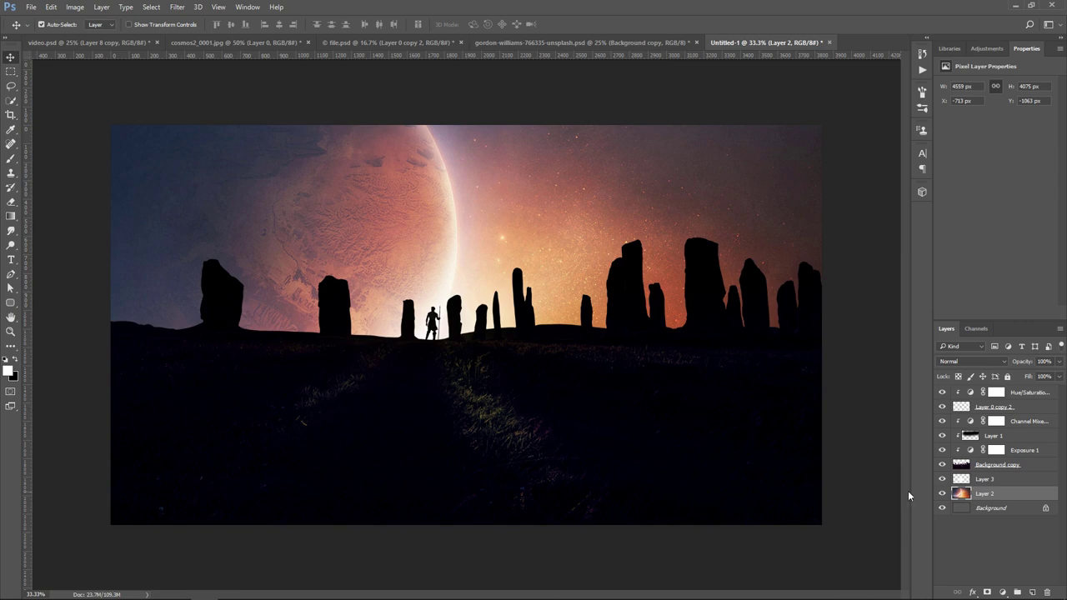
Create a new Layer 4 and choose the 200 px thin meteor brush preset
click(1001, 482)
key(ctrl+shift+alt+n)
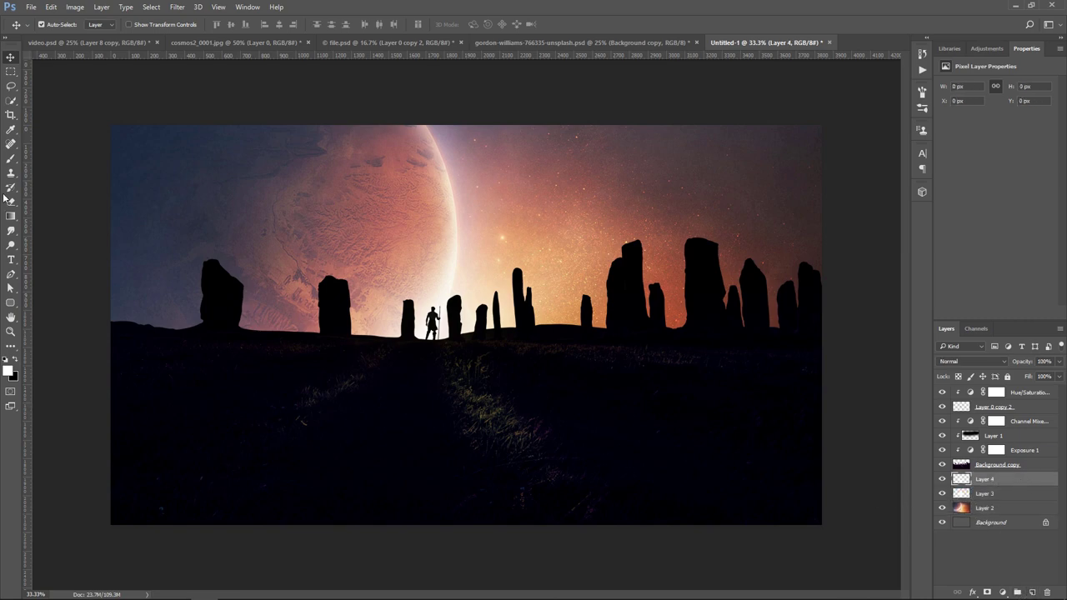
click(11, 159)
click(48, 23)
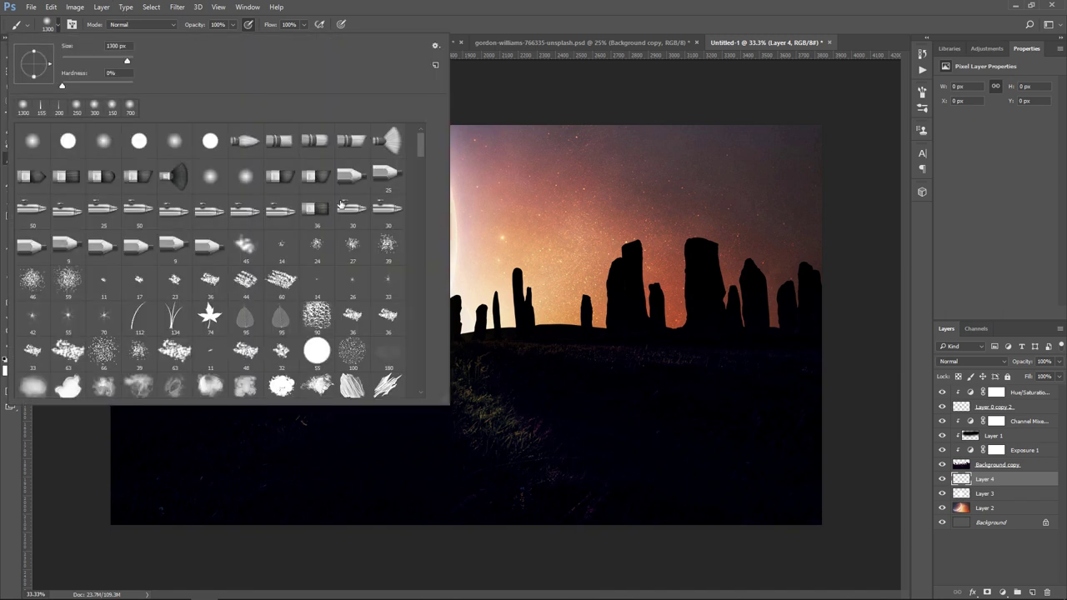
drag(421, 149, 446, 282)
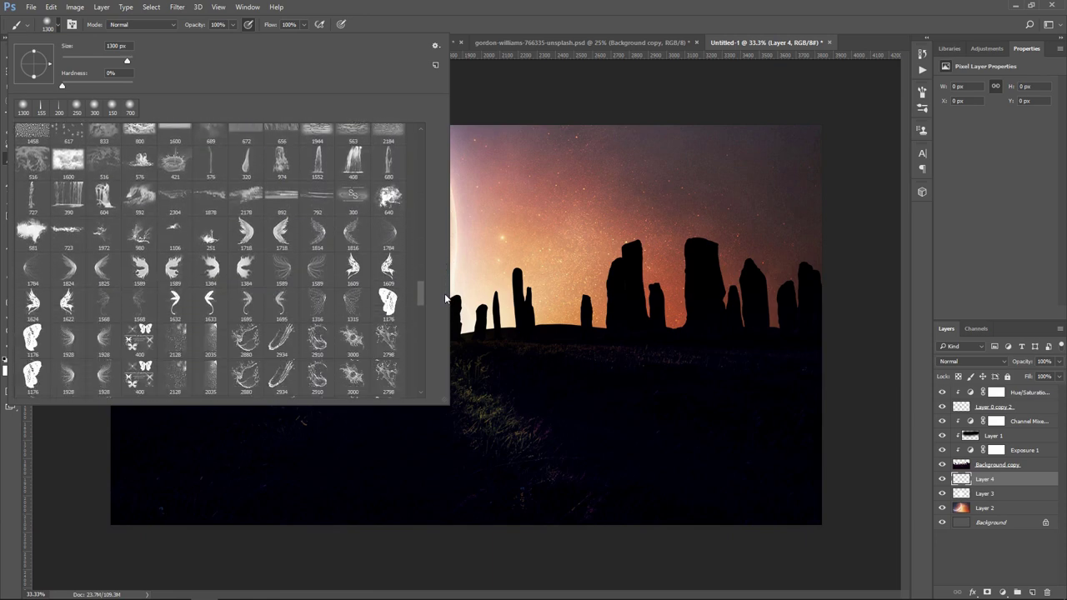
drag(446, 282, 447, 316)
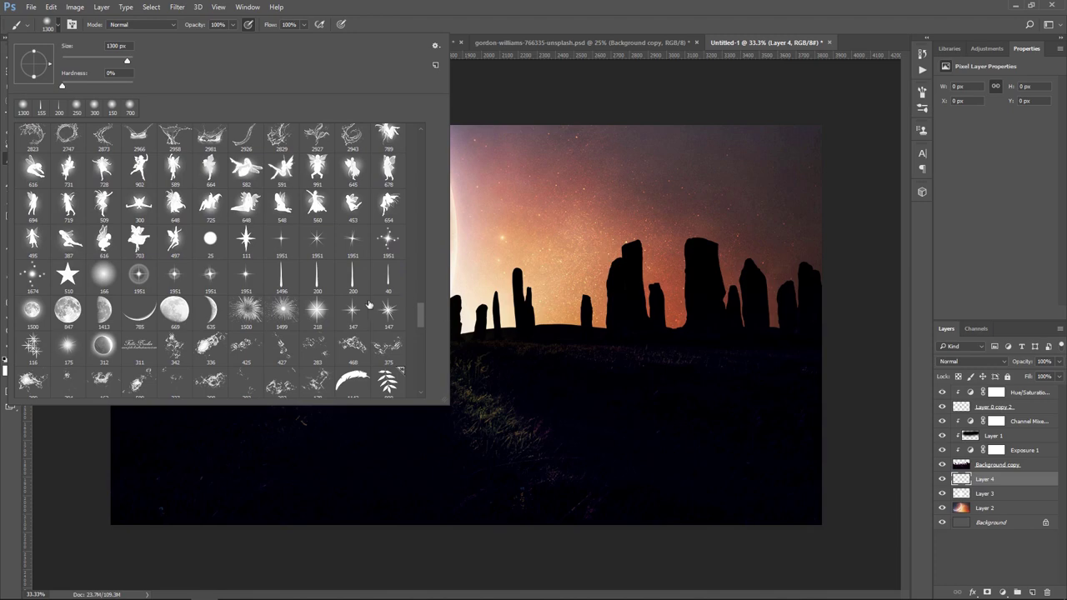
click(317, 283)
click(596, 9)
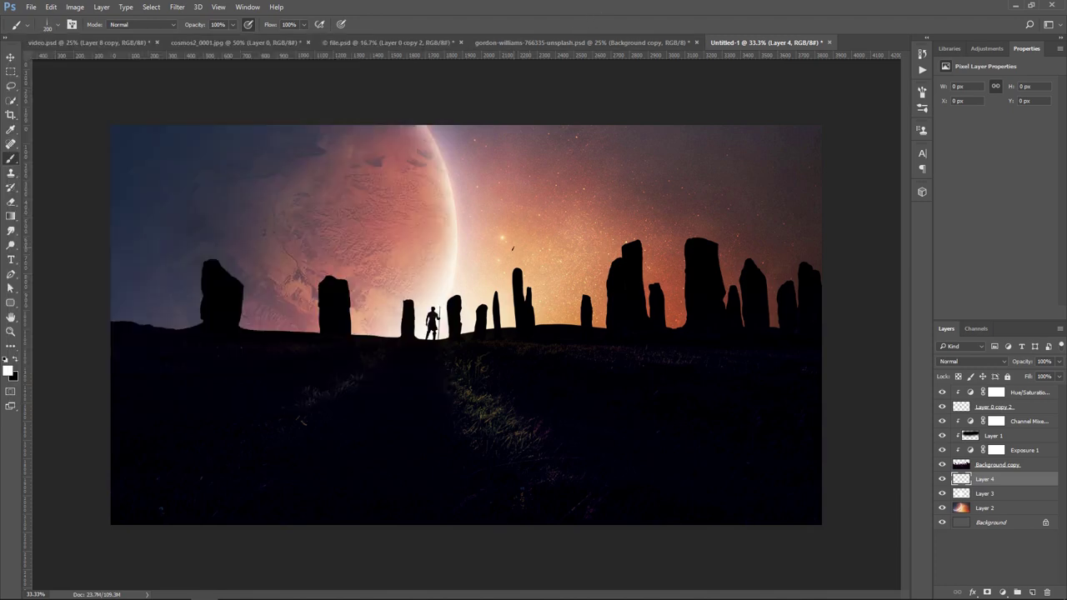
Stamp meteor streaks across the middle and upper-right sky, undoing misplaced ones
click(506, 253)
key(ctrl+z)
click(509, 238)
click(543, 224)
click(547, 187)
click(628, 203)
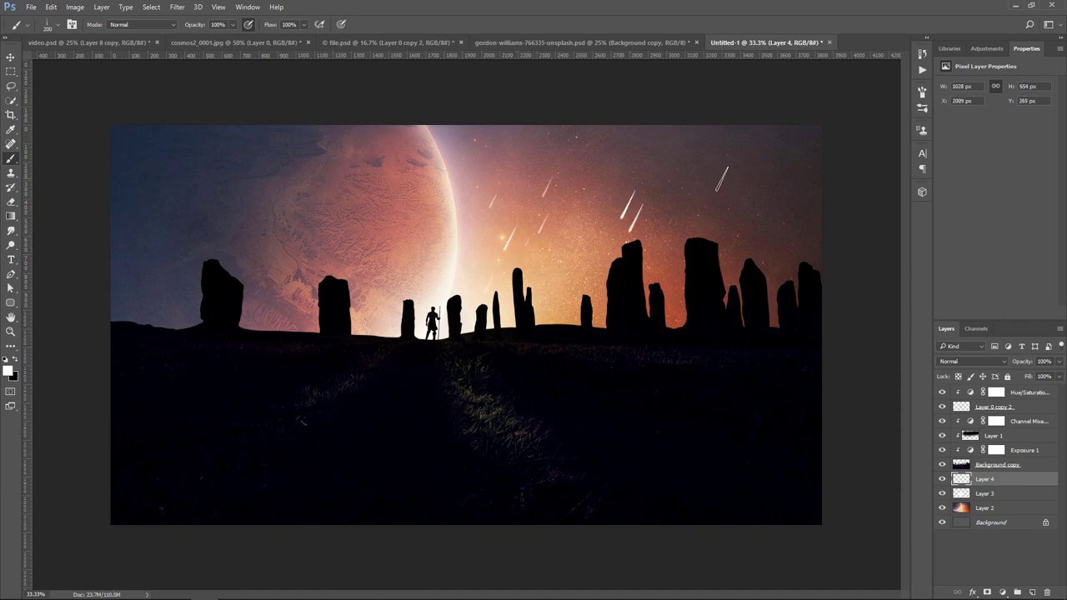
key(ctrl+alt+z)
key(ctrl+alt+z)
key(ctrl+alt+z)
click(655, 146)
click(638, 205)
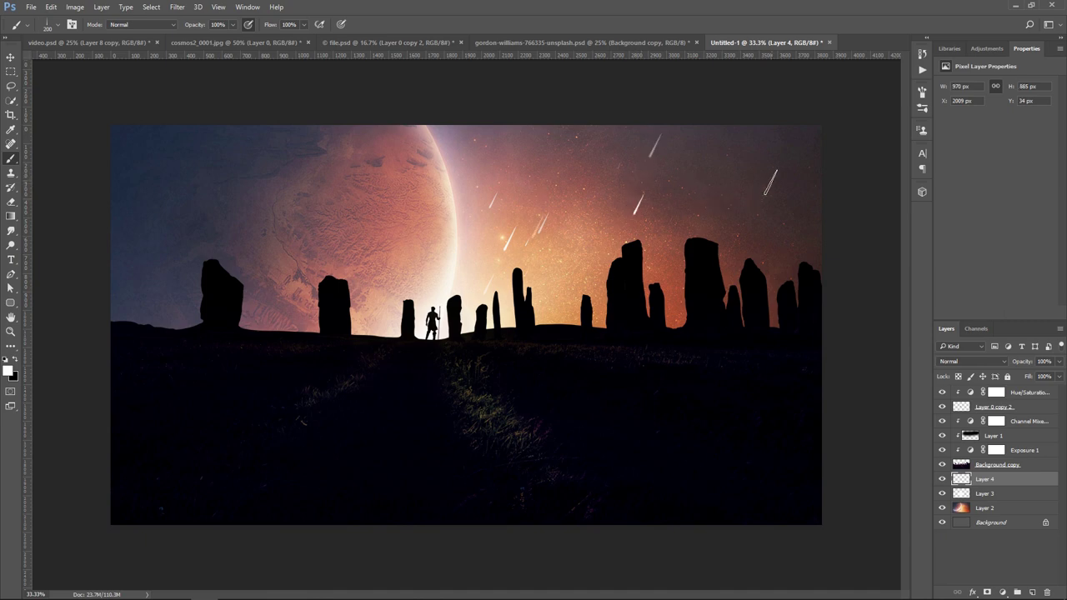
click(691, 156)
click(771, 179)
key(ctrl+alt+z)
Add more meteor streaks near the top right and beside the planet's edge
click(786, 242)
click(775, 194)
key(ctrl+alt+z)
key(ctrl+alt+z)
key(ctrl+alt+z)
click(688, 195)
click(748, 137)
click(803, 133)
click(481, 142)
click(737, 155)
click(10, 60)
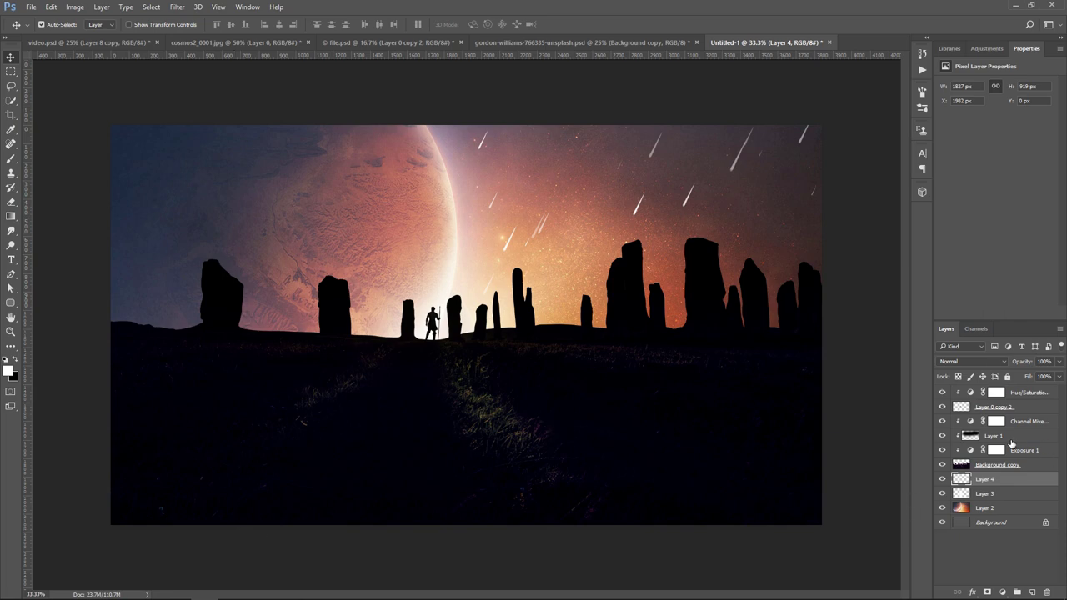
Add a Gradient Fill layer on top with both gradient stops set to black
click(1029, 393)
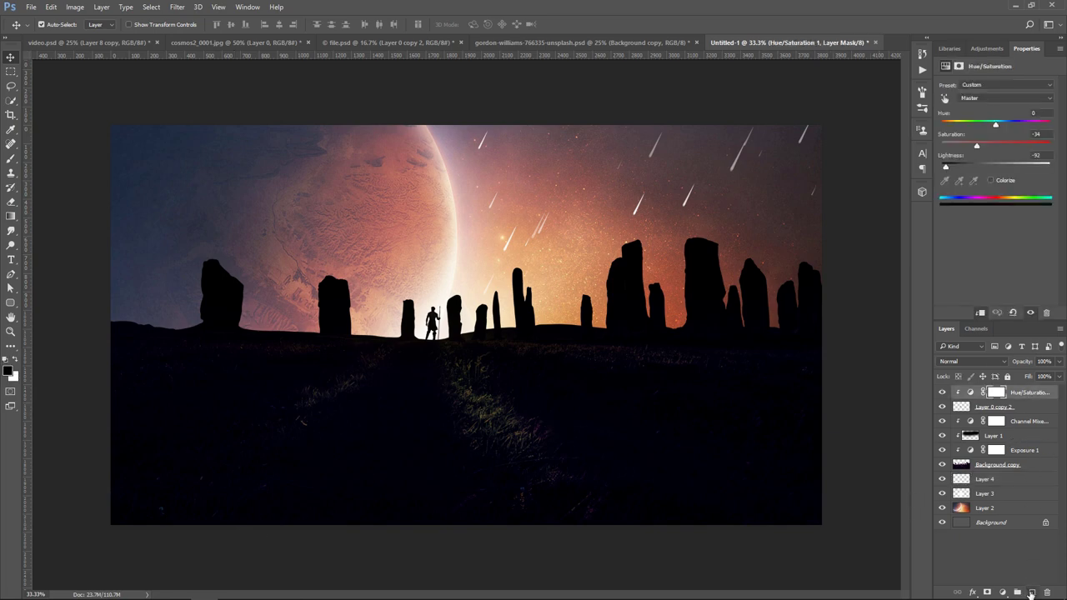
click(1002, 592)
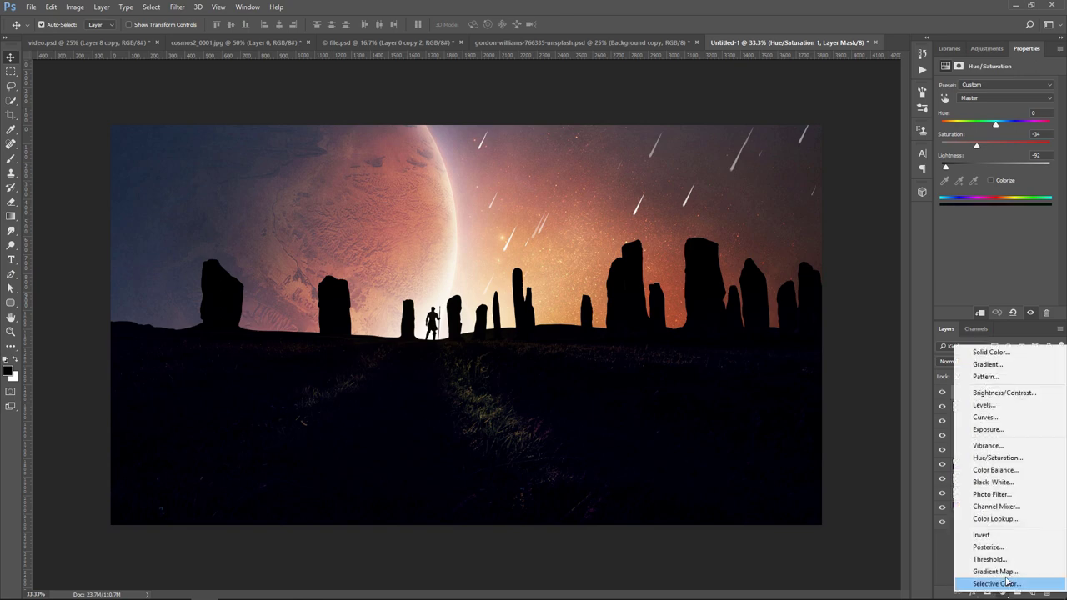
click(1003, 374)
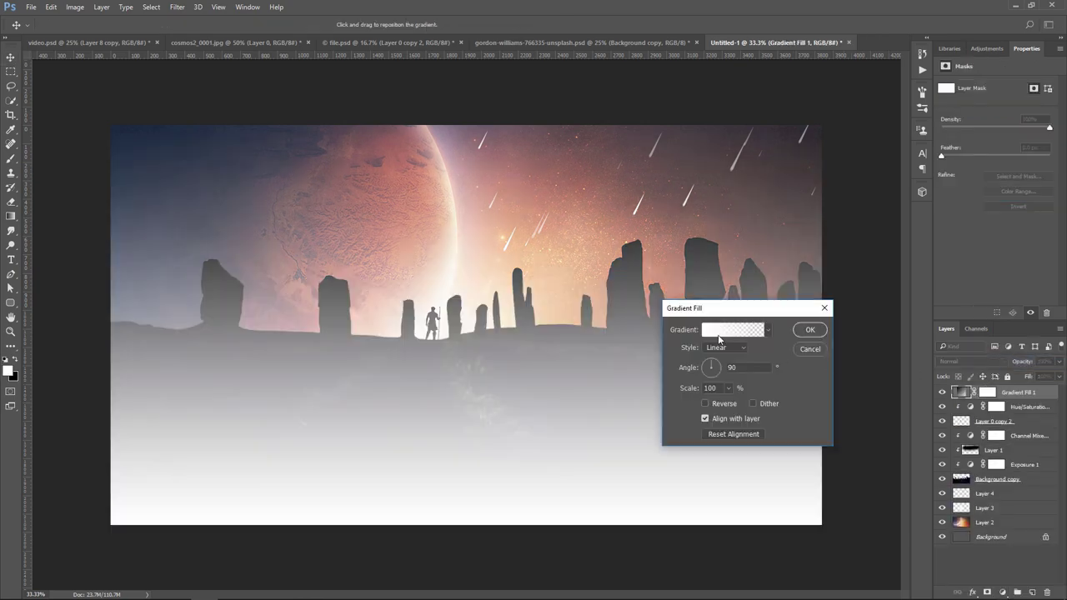
click(722, 332)
click(261, 289)
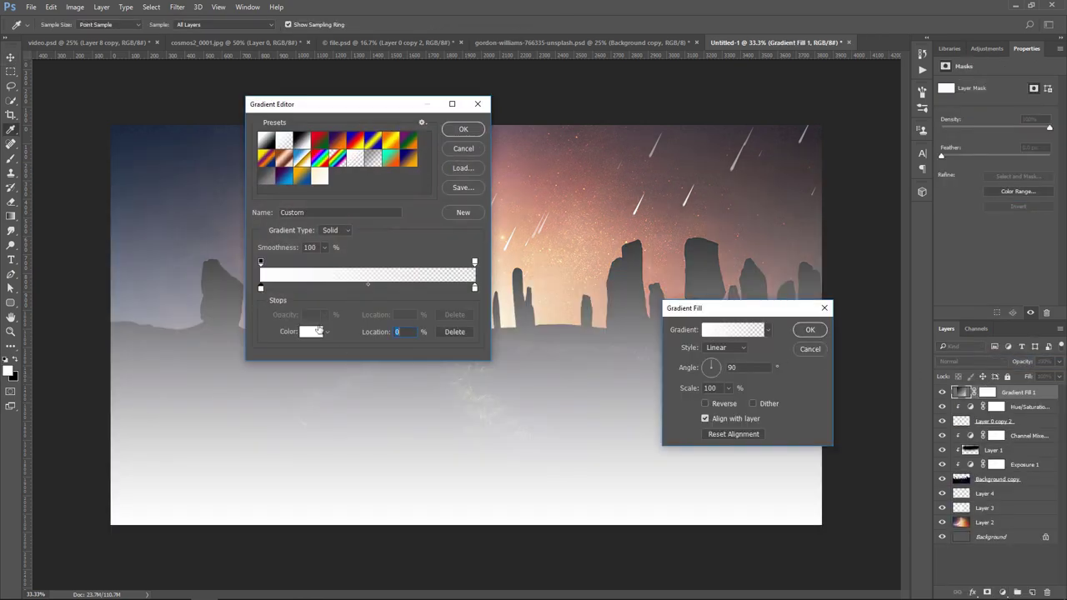
click(312, 332)
drag(380, 380, 357, 396)
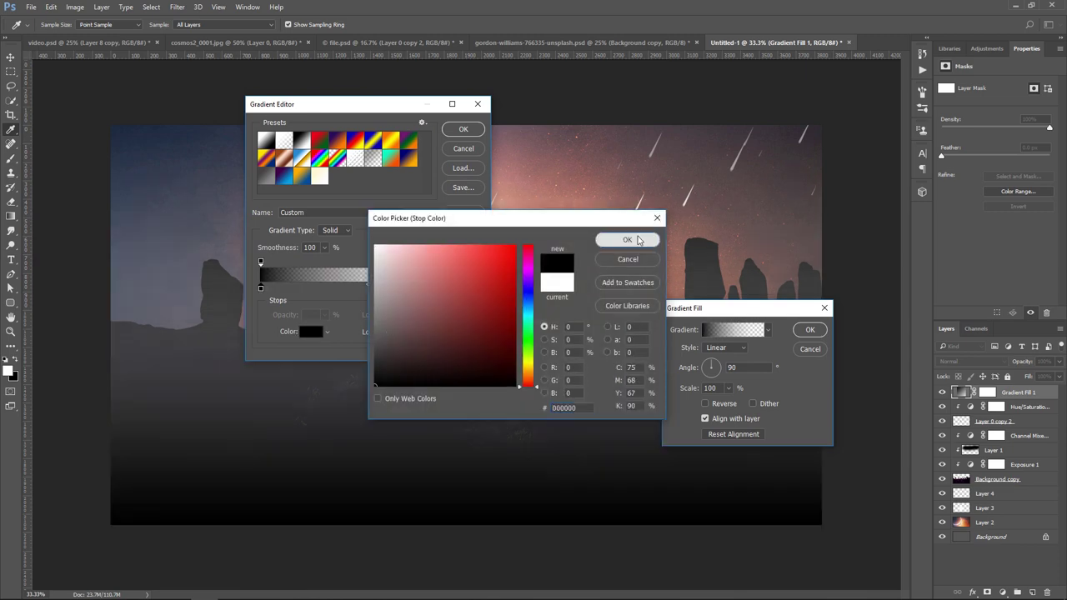
click(627, 241)
click(474, 289)
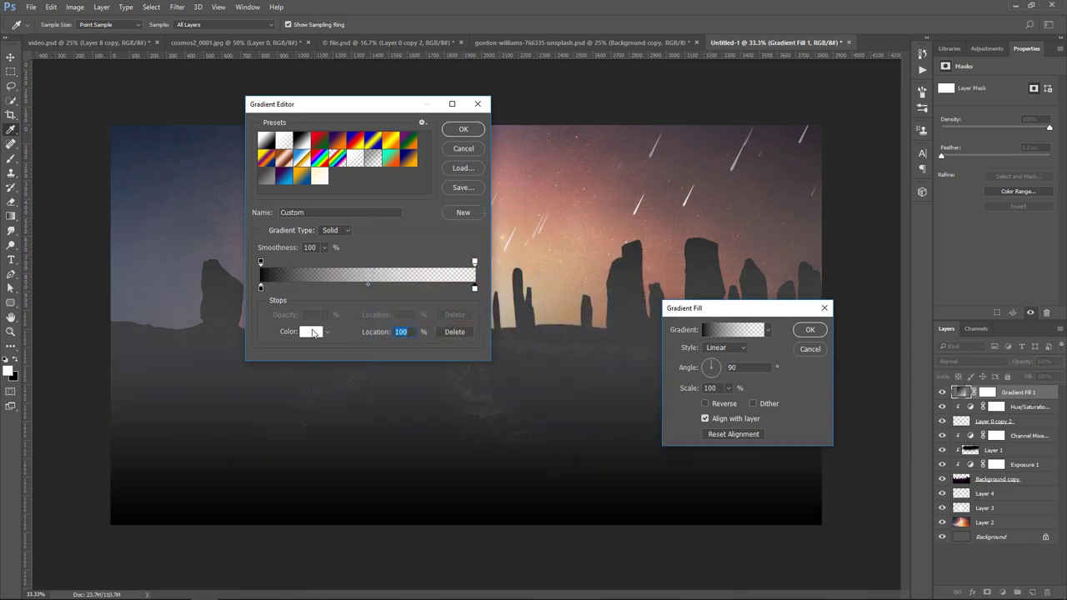
click(312, 332)
click(374, 386)
click(627, 240)
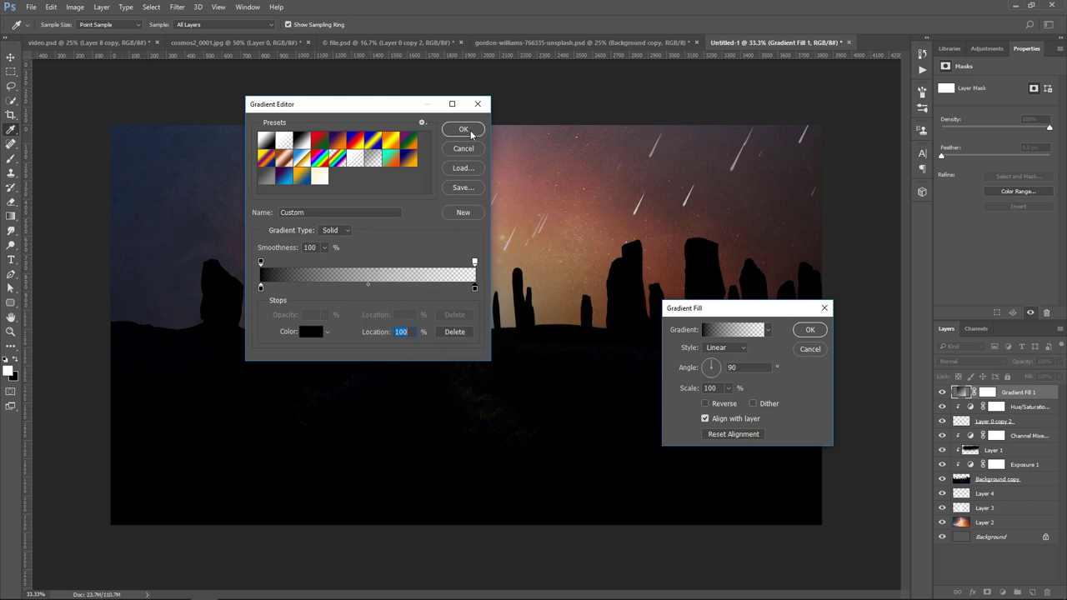
click(463, 130)
Make the gradient Radial and Reversed at 462% scale for an edge vignette
click(723, 347)
click(732, 365)
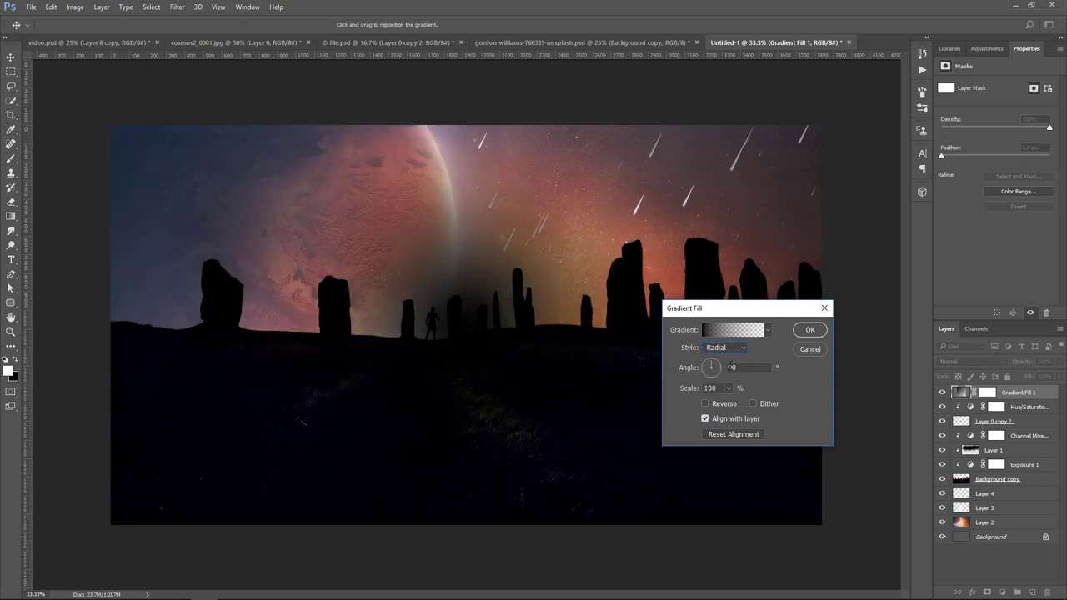
click(706, 404)
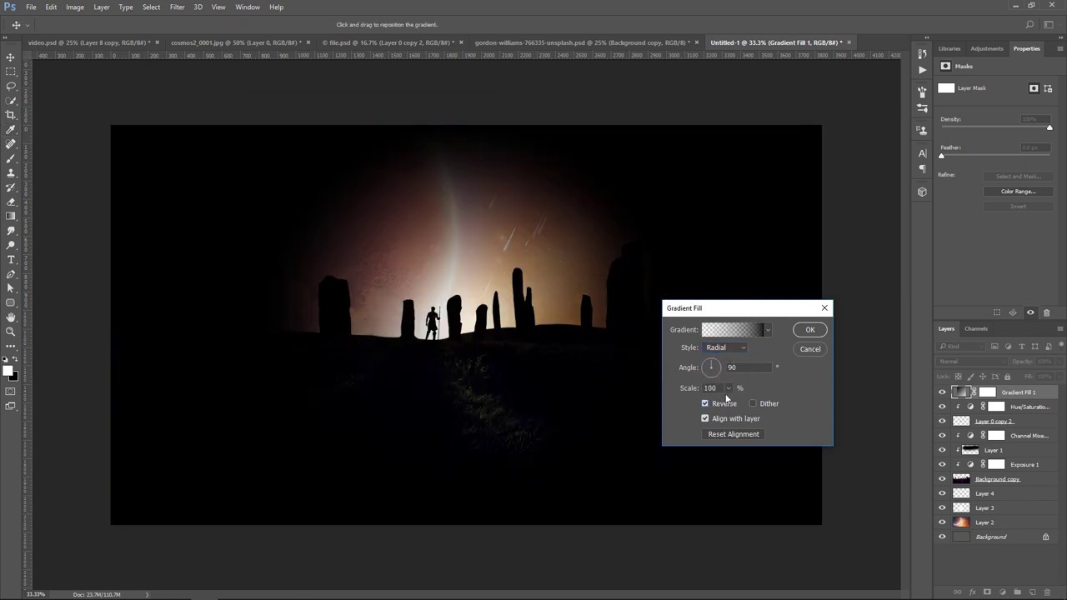
click(727, 391)
drag(729, 403, 740, 406)
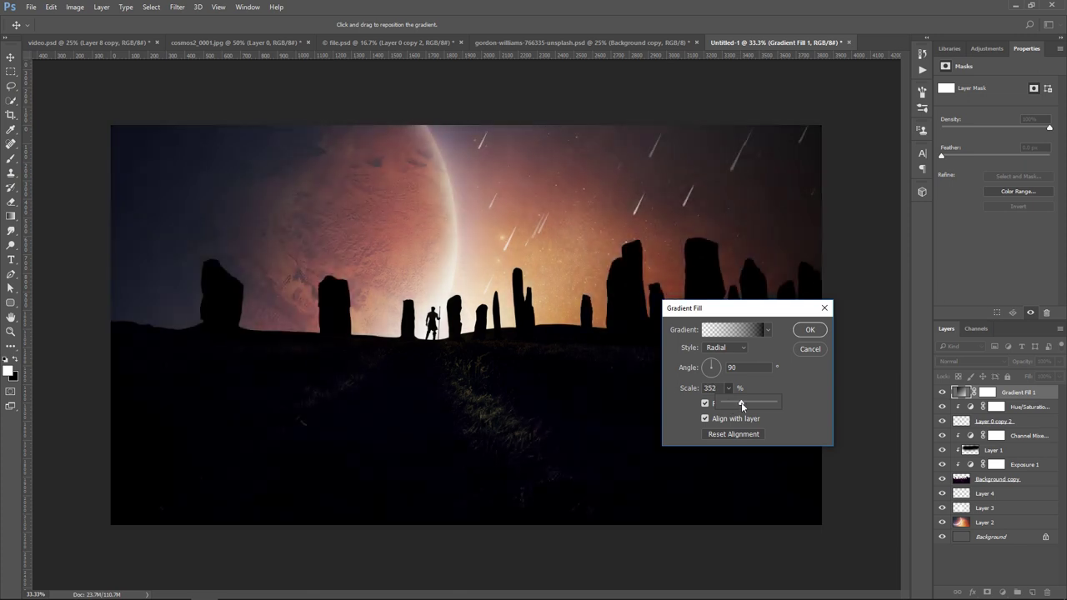
drag(741, 406, 749, 407)
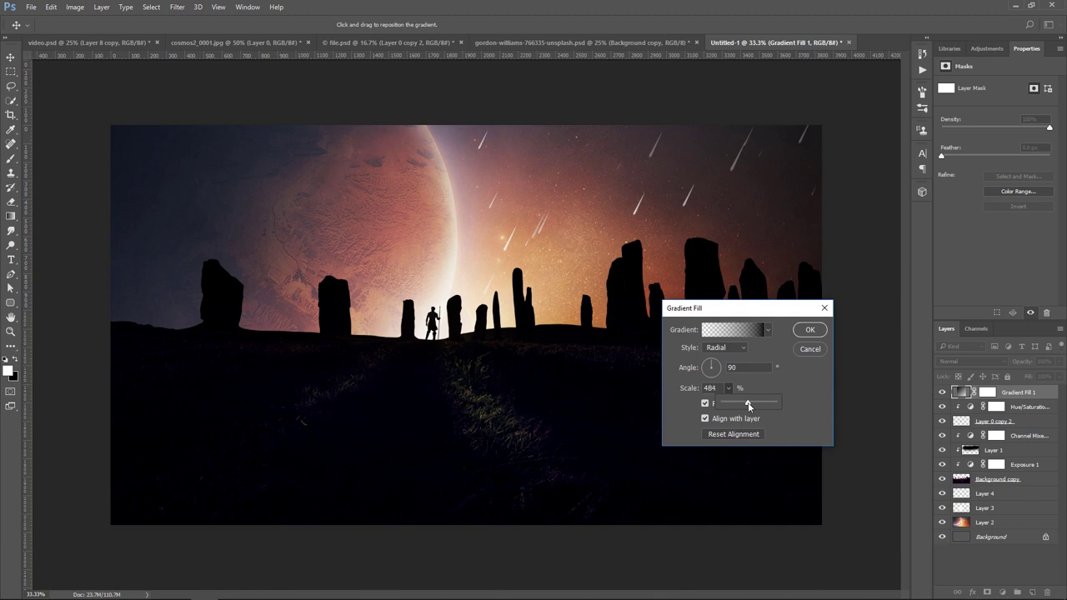
click(809, 331)
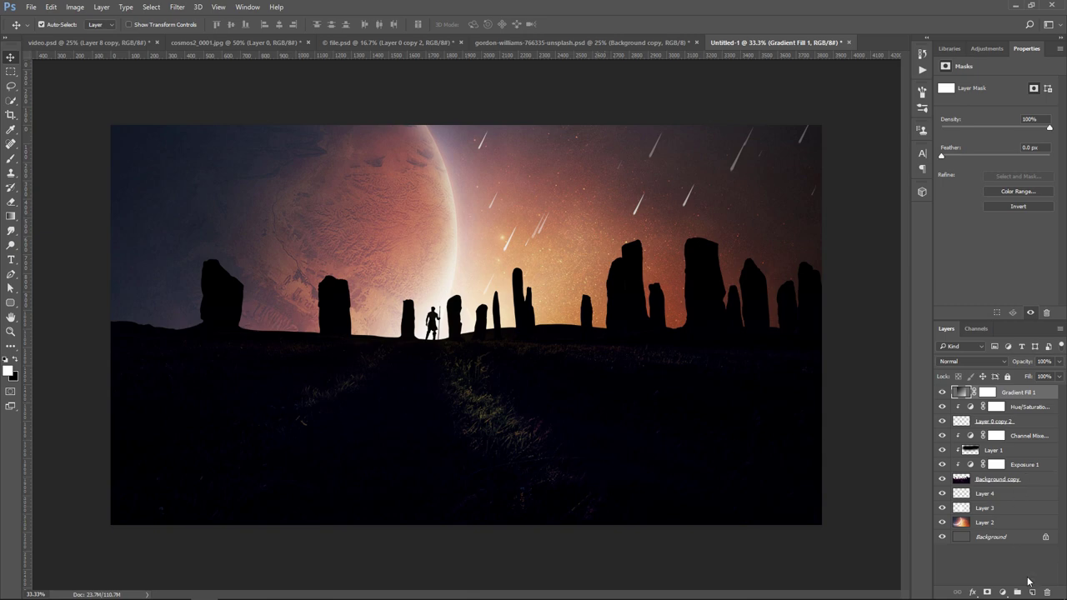
Stamp all visible layers into Layer 5 and run Topaz Clean 3 on it
key(ctrl+shift+alt+e)
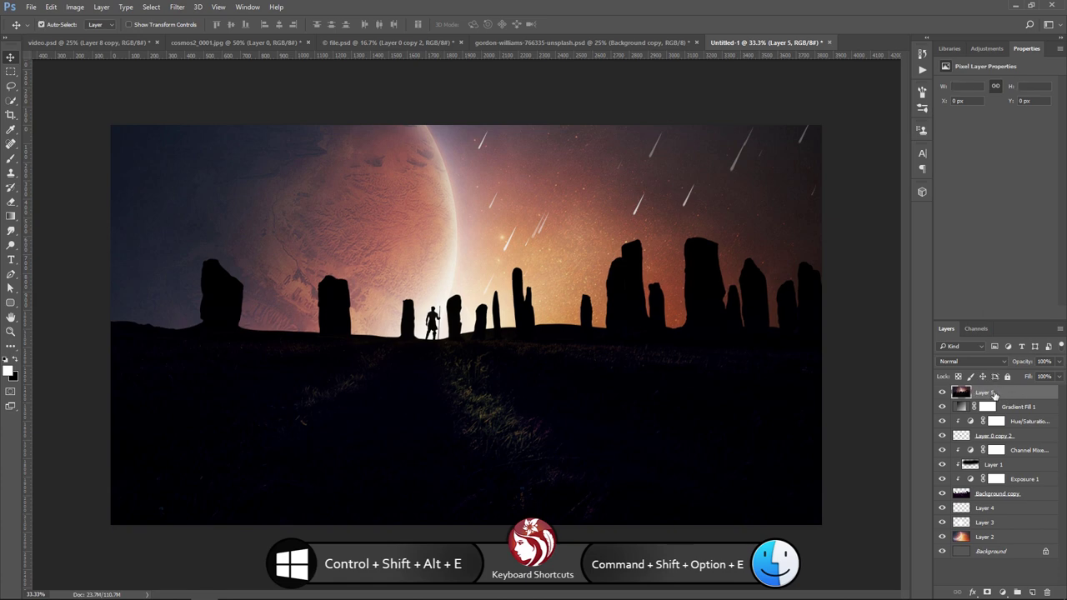
click(177, 7)
mouse_move(194, 251)
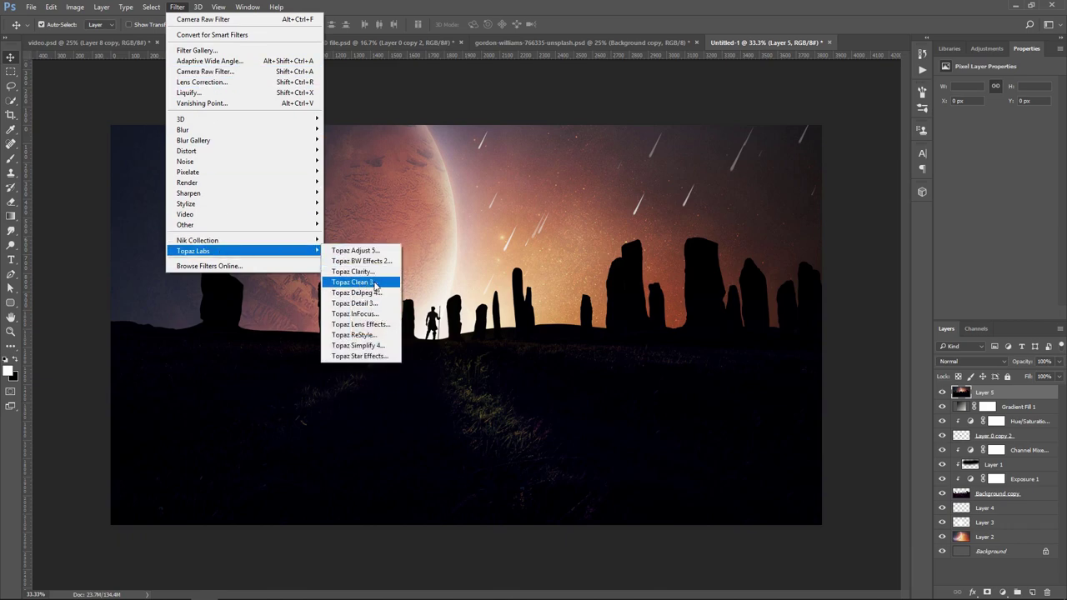
click(375, 283)
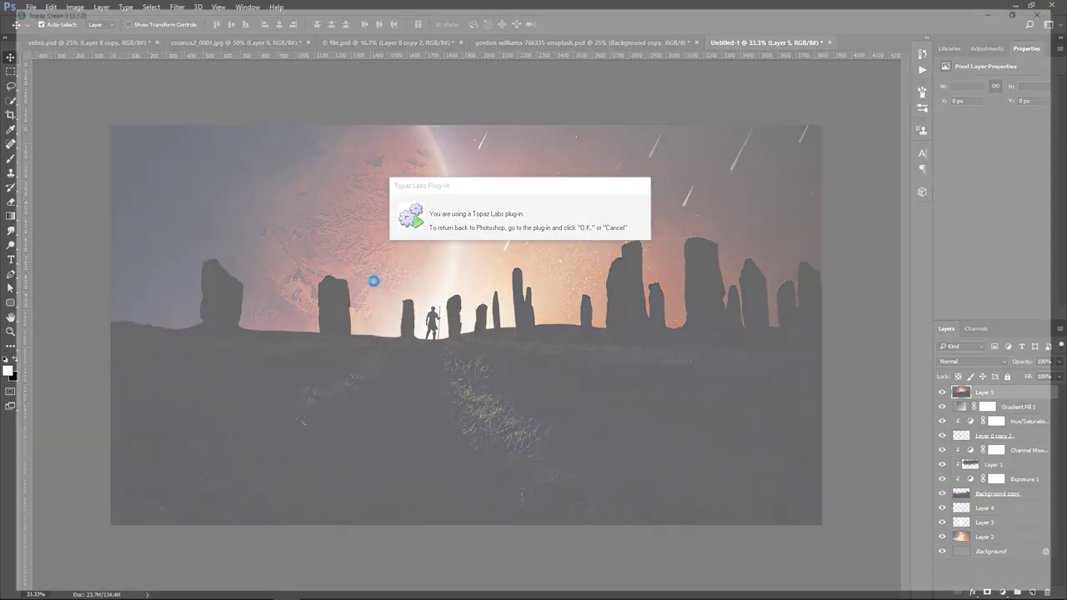
Apply the Stylized Edges Collection's Fluid Edges preset and return the result to Photoshop
click(80, 239)
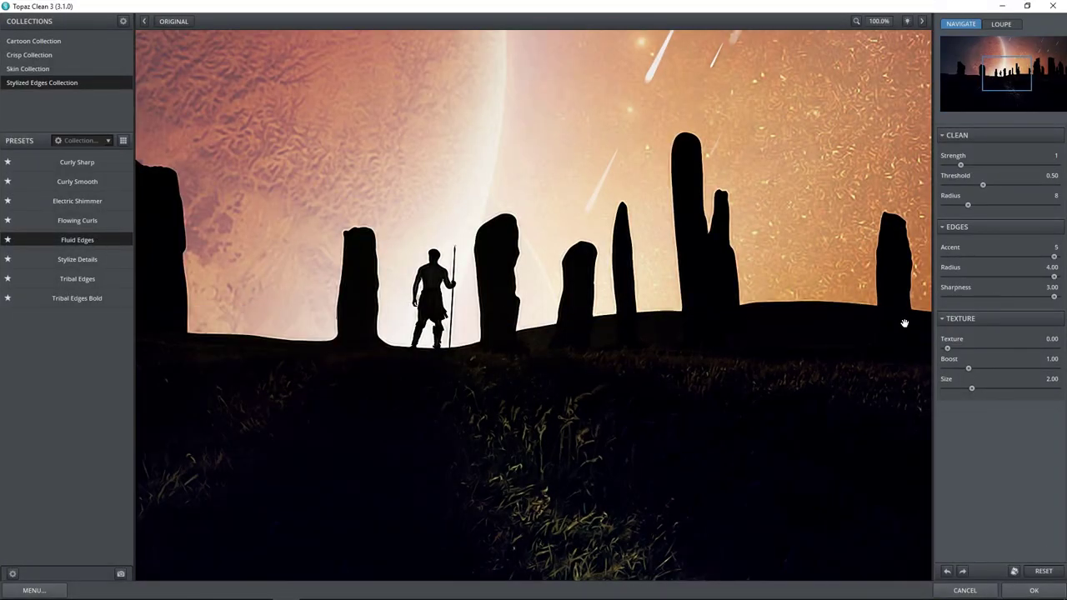
click(1028, 591)
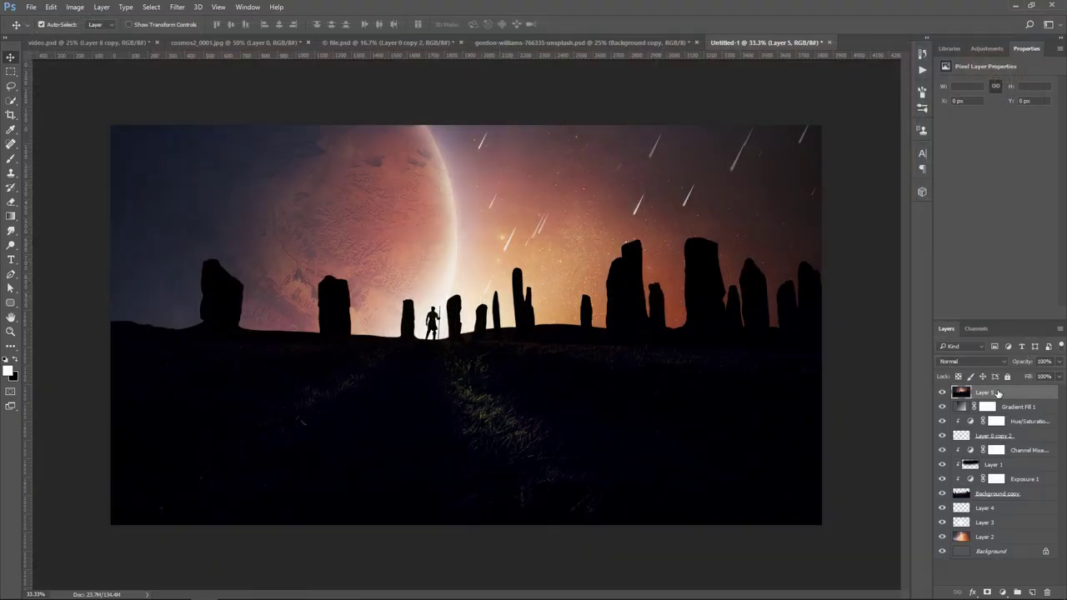
Mask Layer 5 with a 1200 px soft brush, hiding the effect over the planet and right-hand sky
click(987, 593)
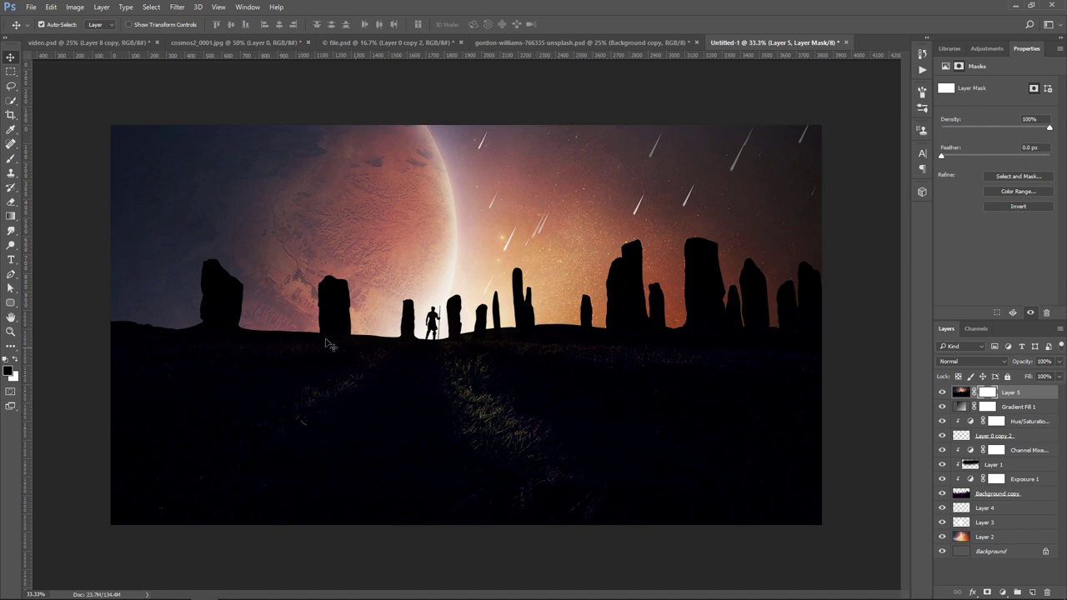
click(12, 158)
click(49, 22)
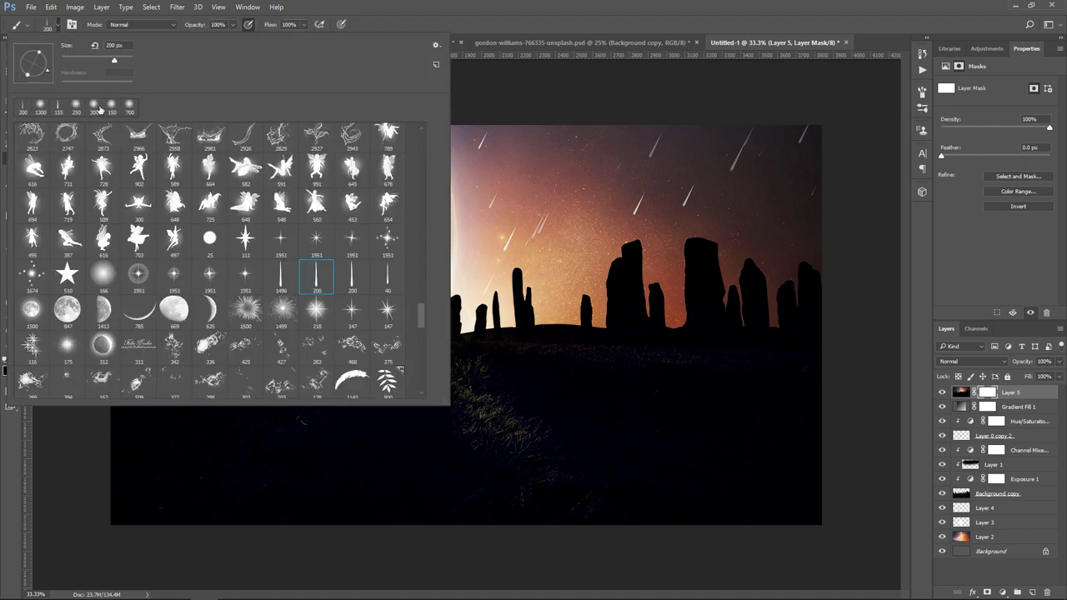
click(548, 5)
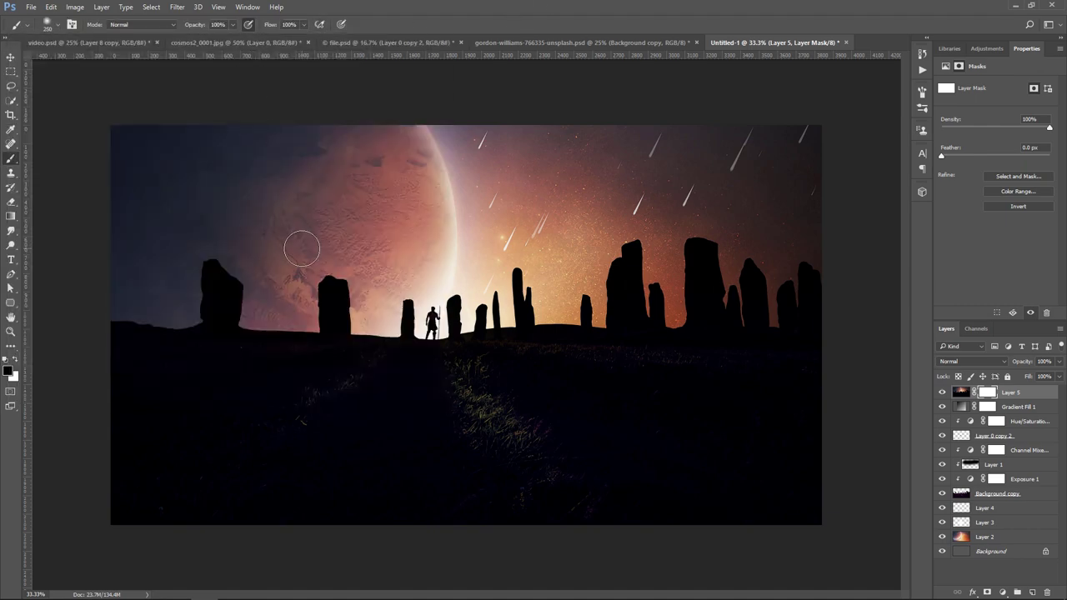
key(bracketright)
key(bracketright)
key(bracketright)
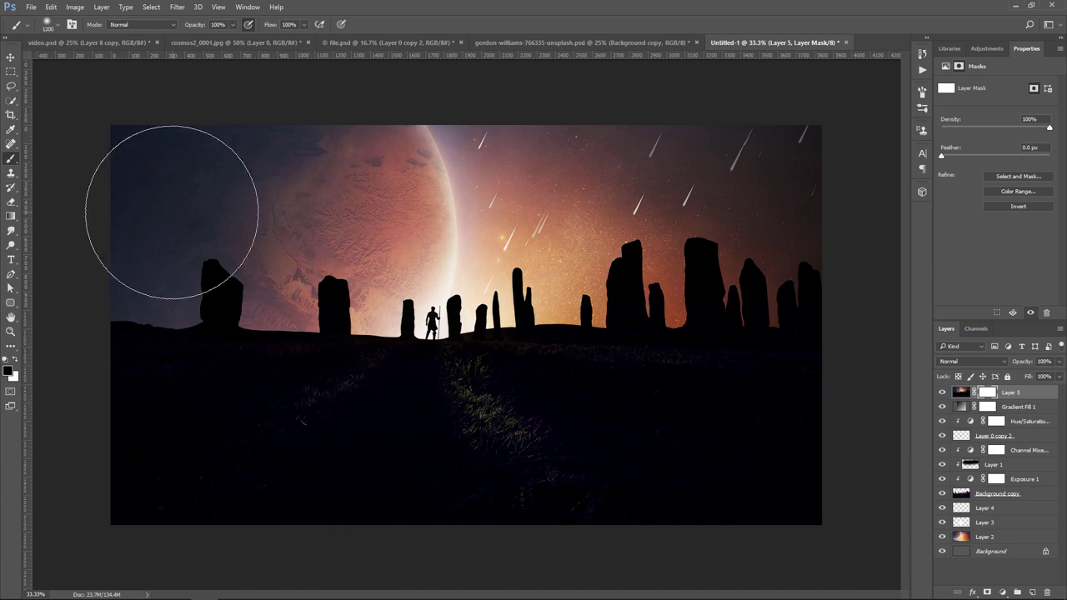
mouse_move(407, 240)
mouse_down()
mouse_move(417, 234)
mouse_move(381, 202)
mouse_move(405, 214)
mouse_up()
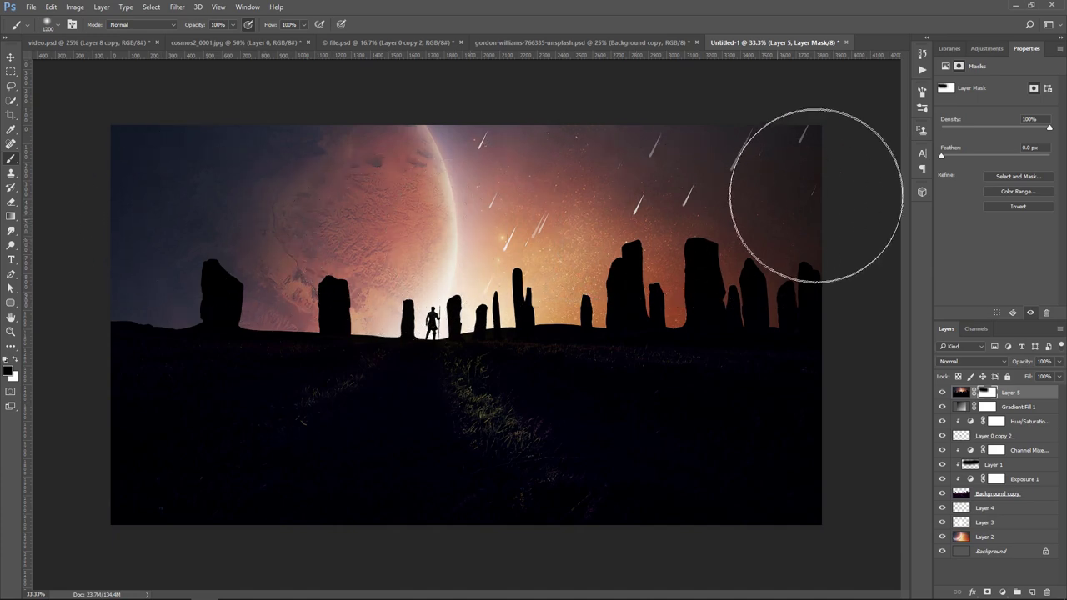
mouse_move(152, 181)
mouse_down()
mouse_move(167, 178)
mouse_move(167, 238)
mouse_move(231, 239)
mouse_up()
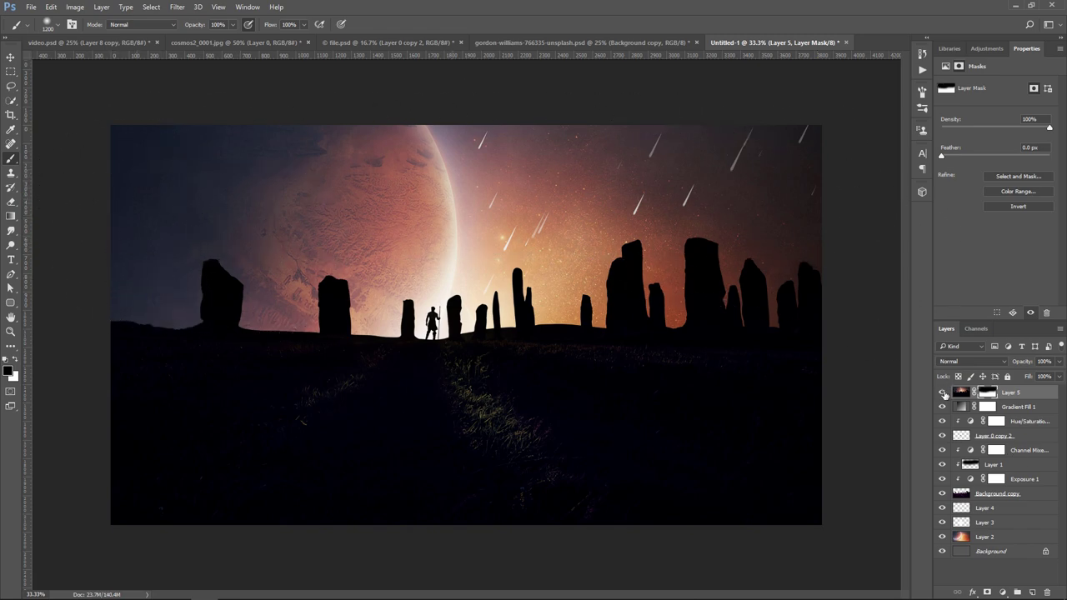
Stamp all visible layers into a new merged Layer 6 for grading
click(11, 57)
key(ctrl+shift+alt+e)
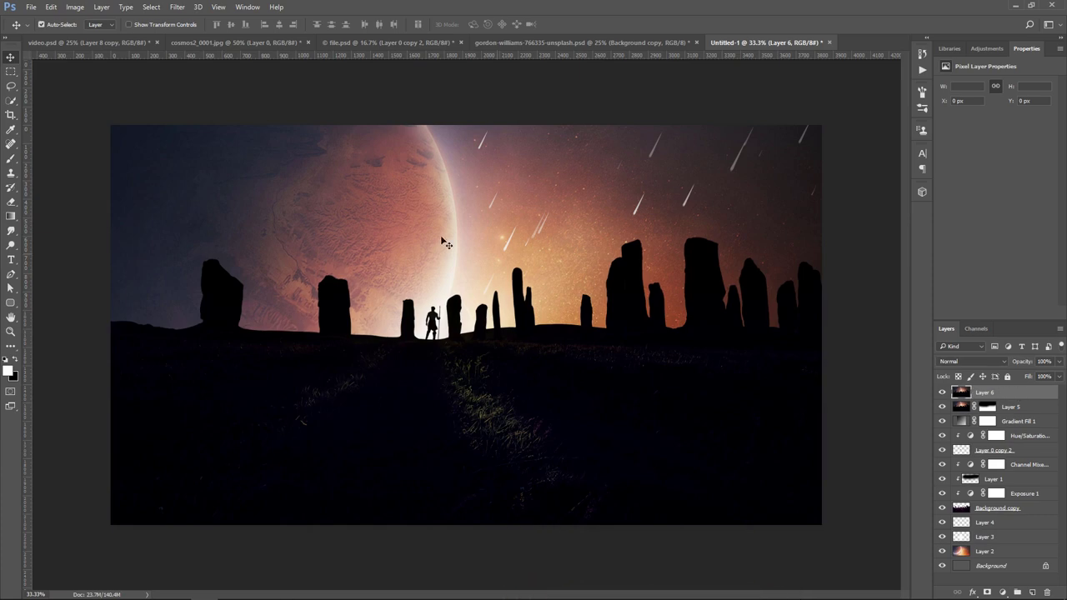
click(176, 7)
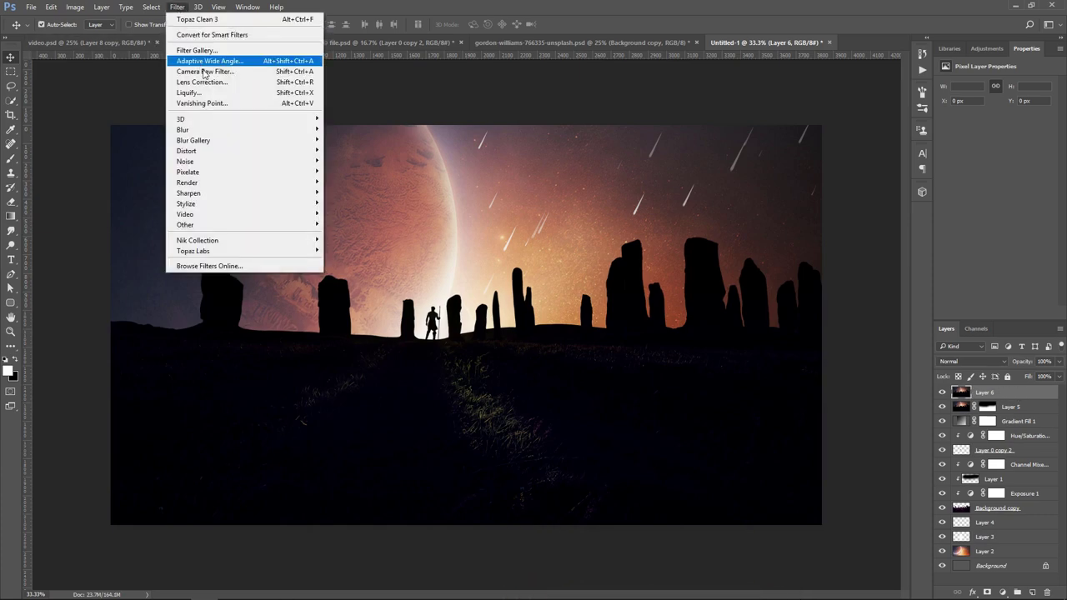
mouse_move(198, 241)
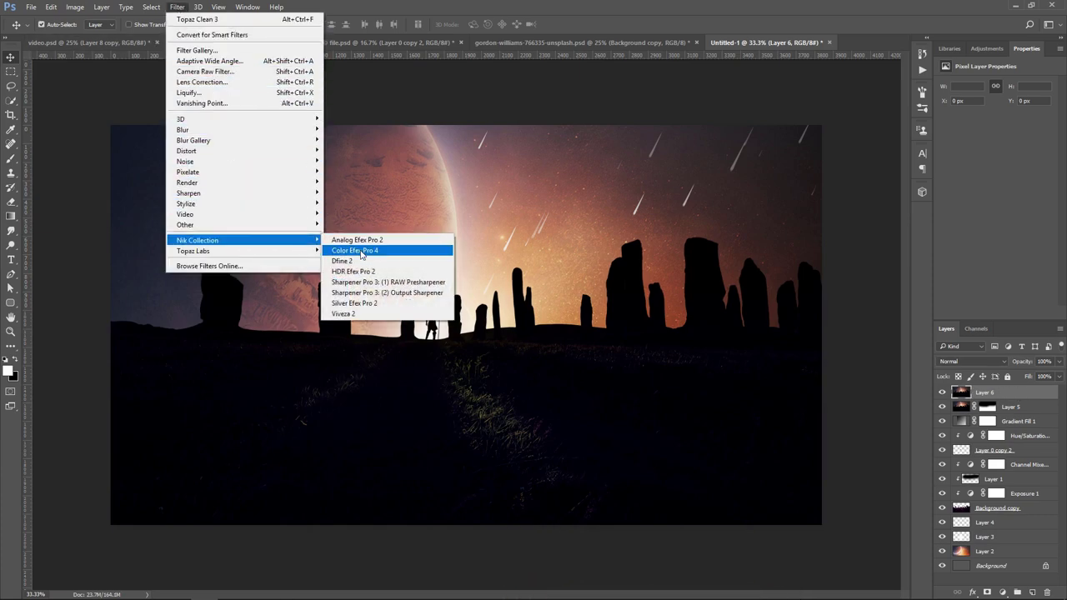
Grade Layer 6 with 100% Brilliance/Warmth and Cross Processing method B04
click(360, 254)
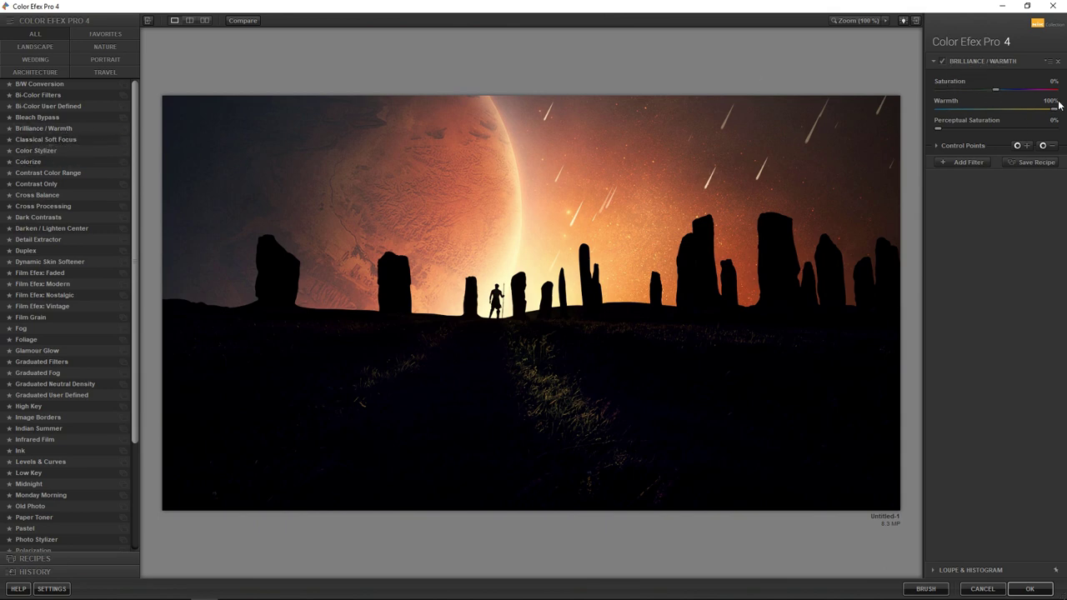
click(943, 61)
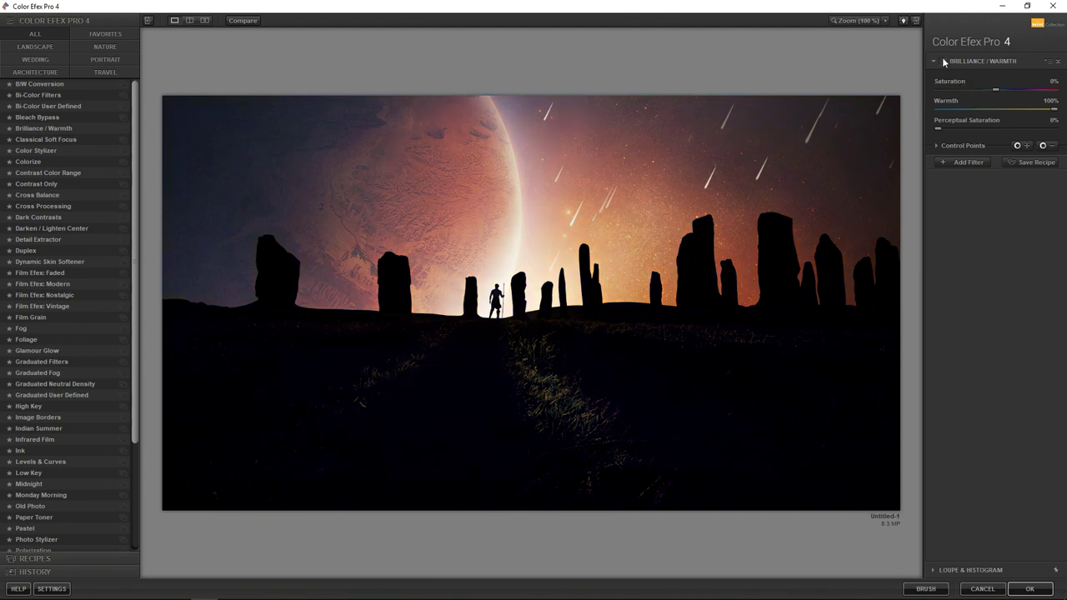
click(956, 163)
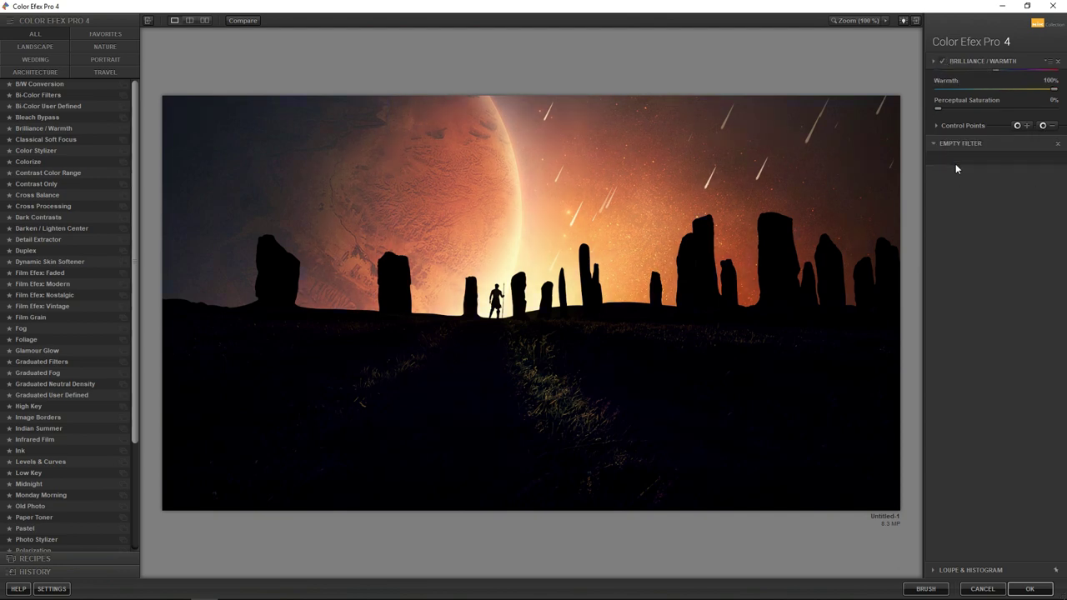
click(41, 207)
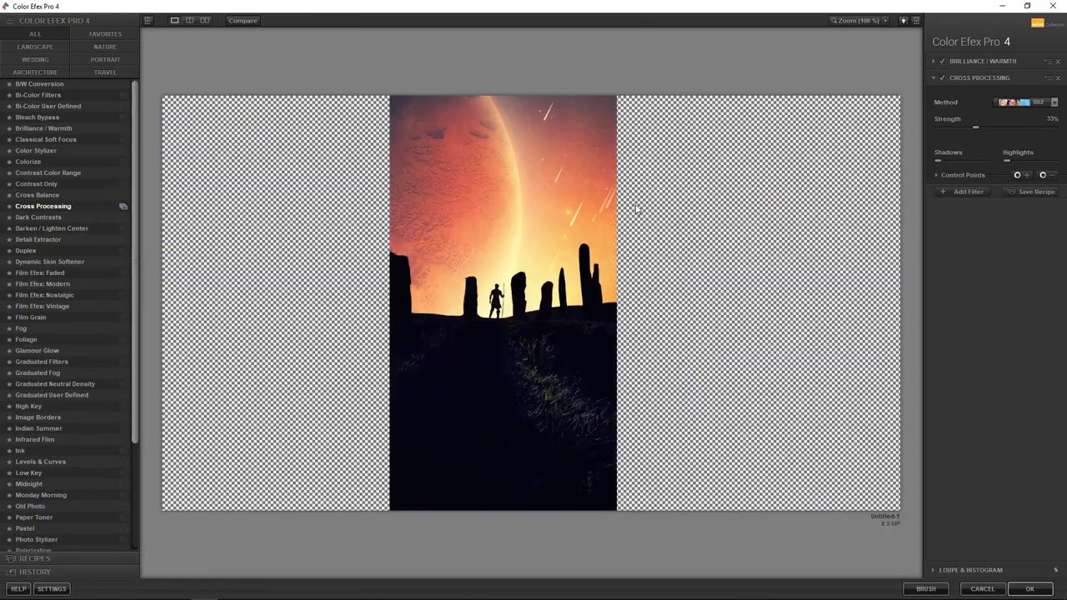
click(1021, 102)
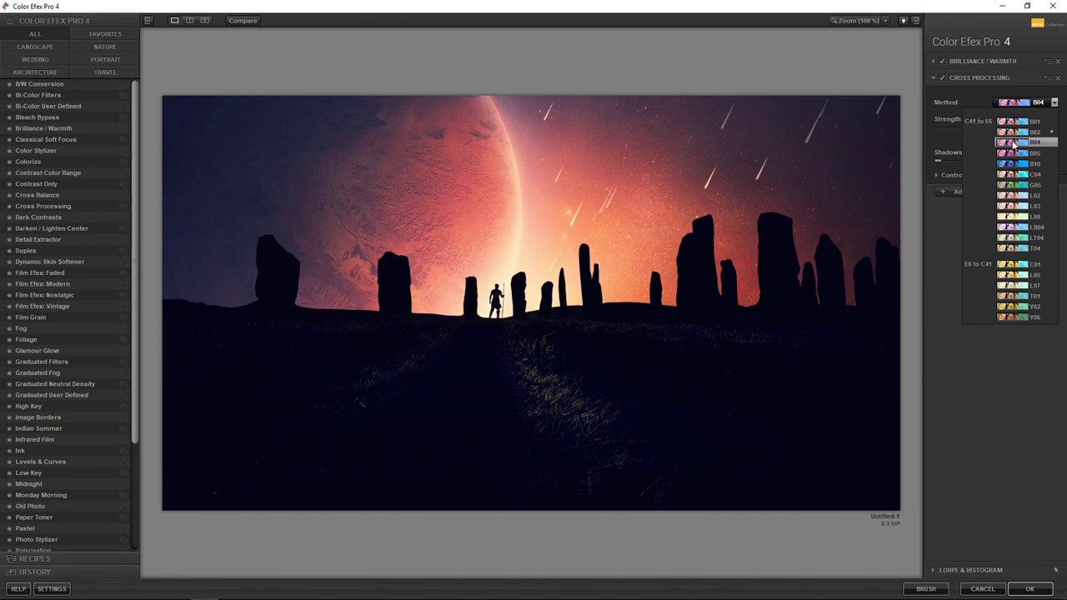
click(1014, 142)
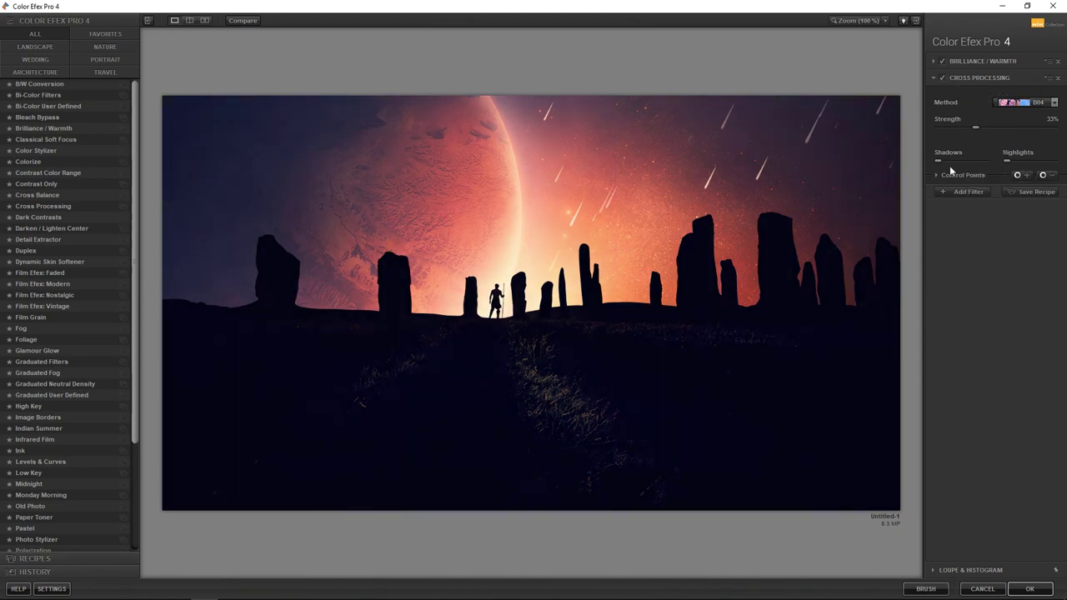
Add Glamour Glow to the filter stack and apply the grade as a new layer
click(959, 192)
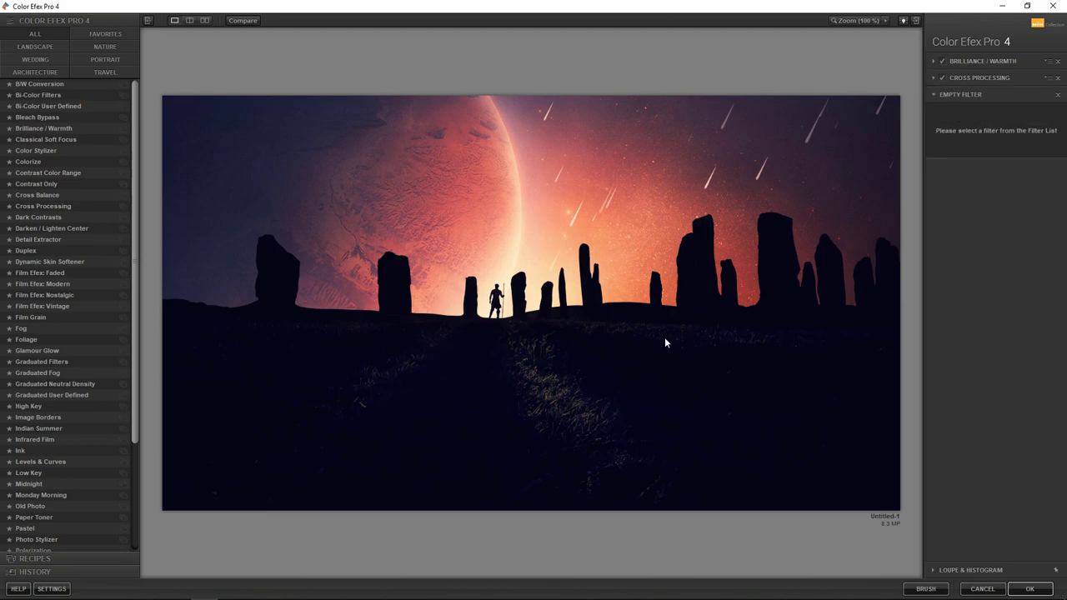
click(34, 352)
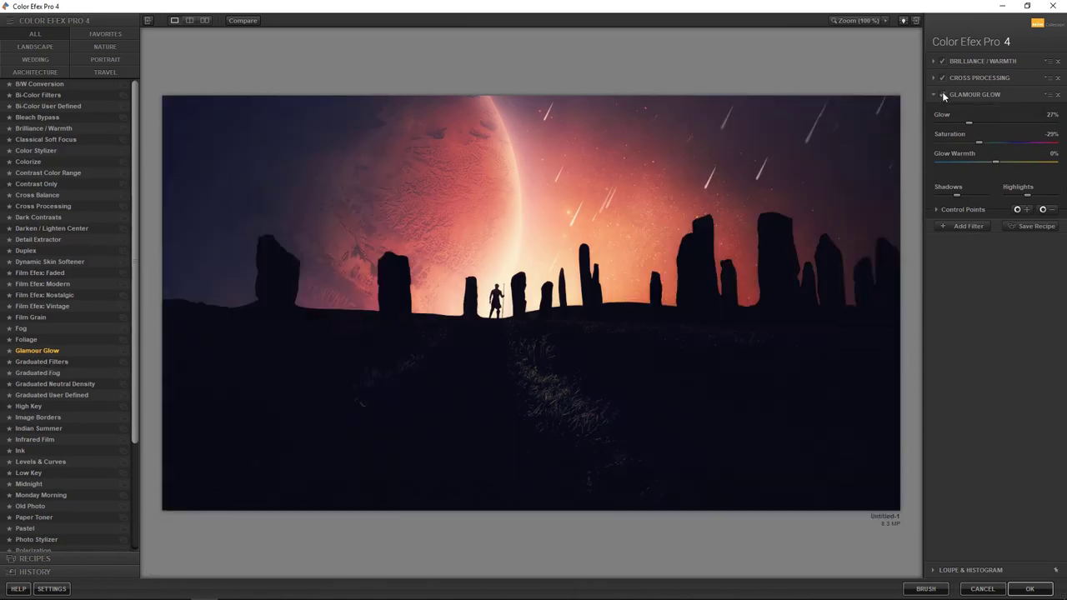
click(942, 94)
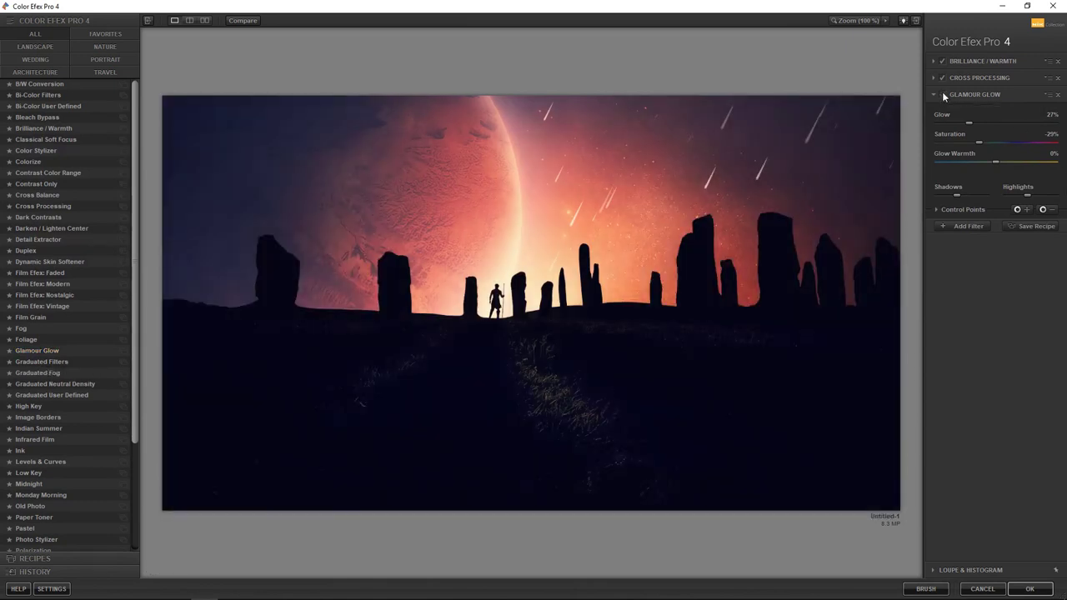
click(967, 227)
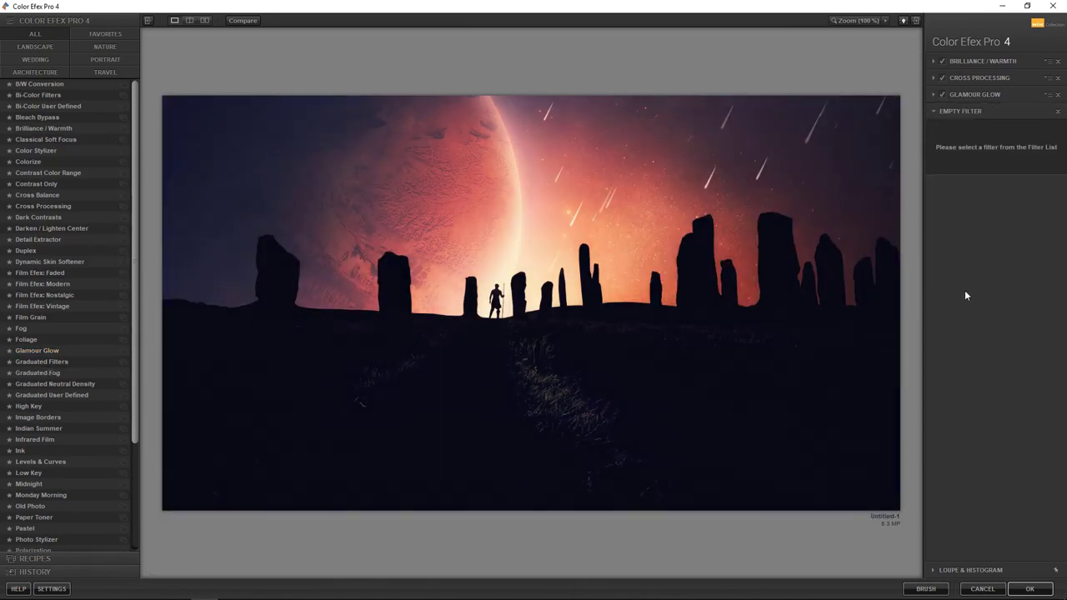
click(1031, 588)
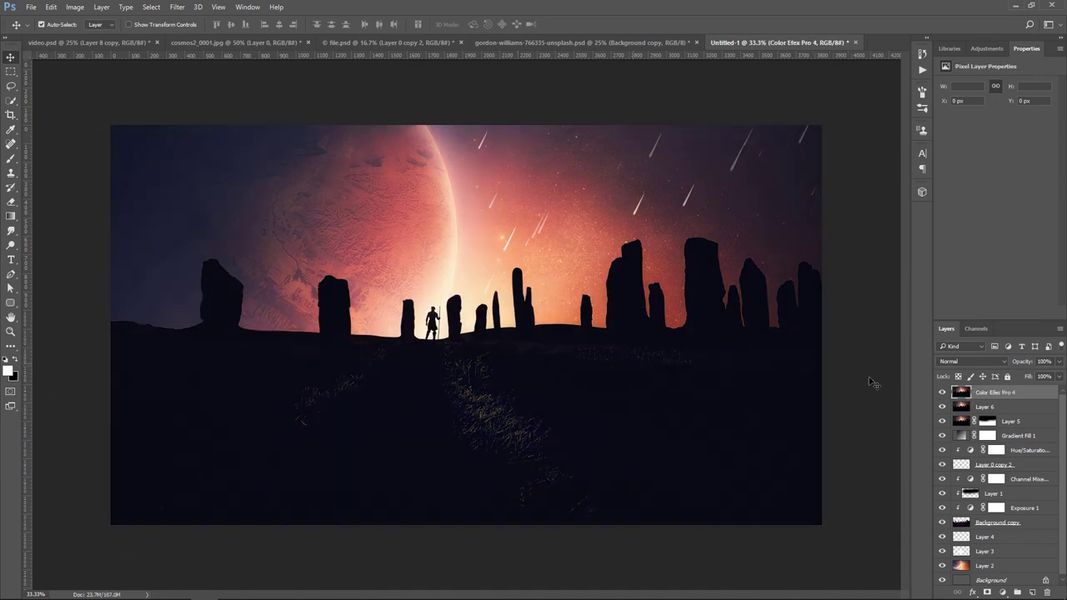
Add a Color Lookup layer using Soft_Warming.look, faded to 28% opacity
click(1004, 592)
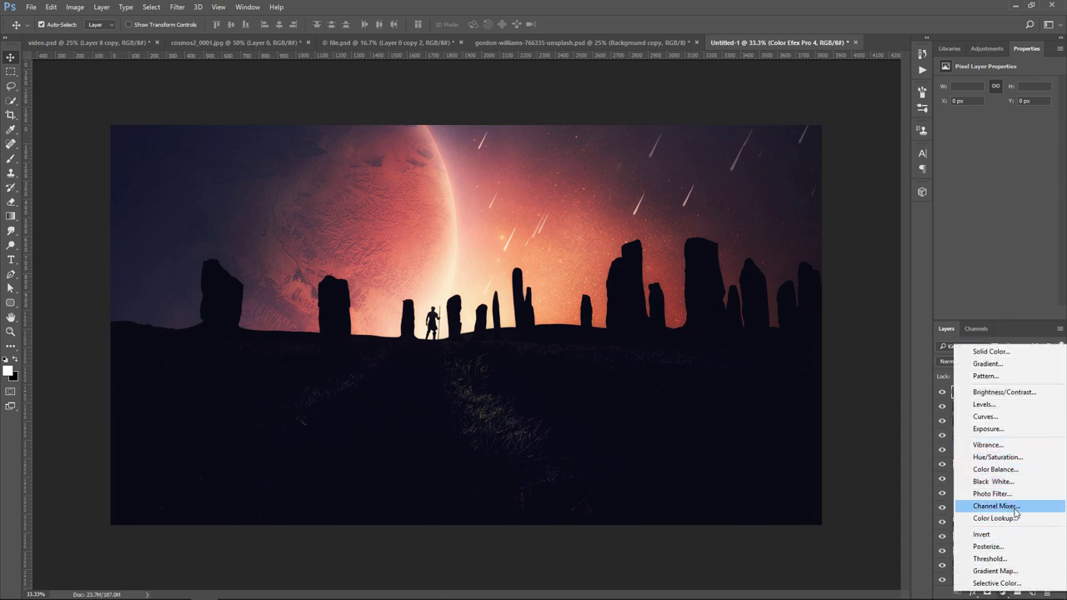
click(996, 518)
click(1033, 85)
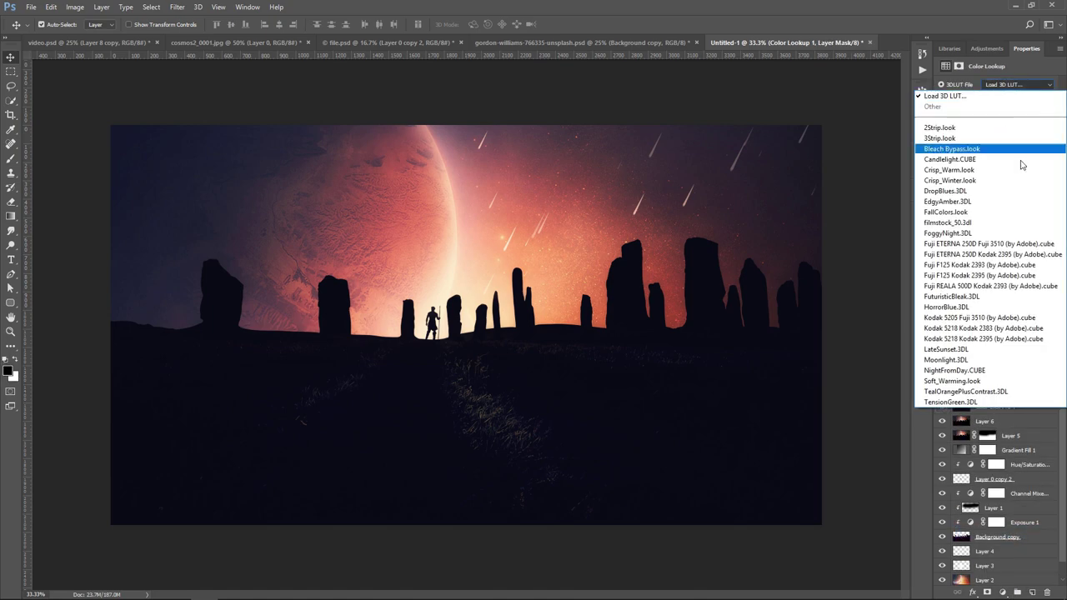
click(986, 383)
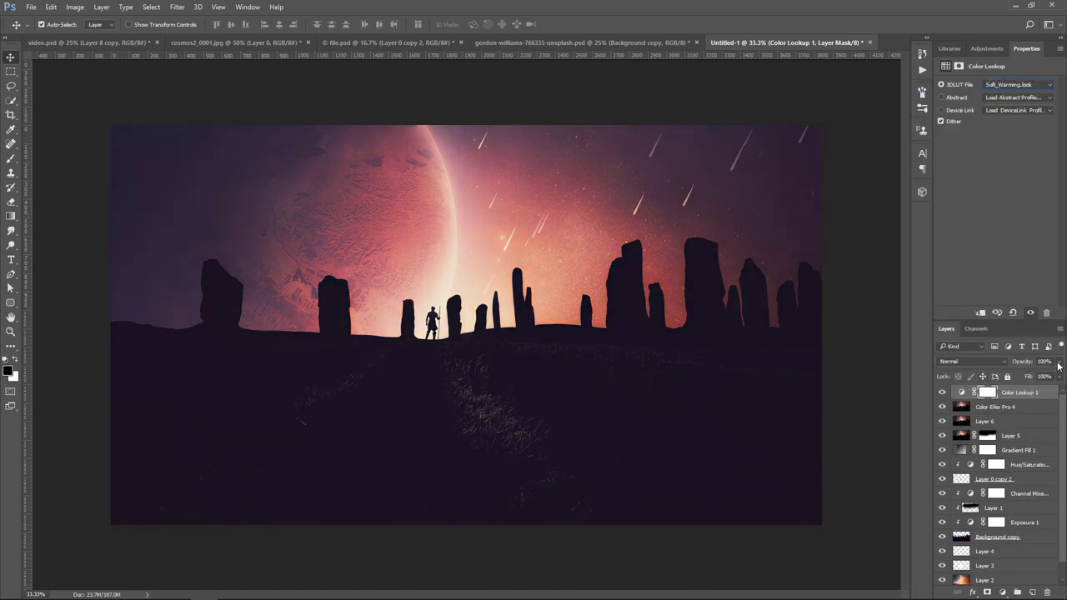
click(1058, 362)
drag(1055, 377, 1025, 378)
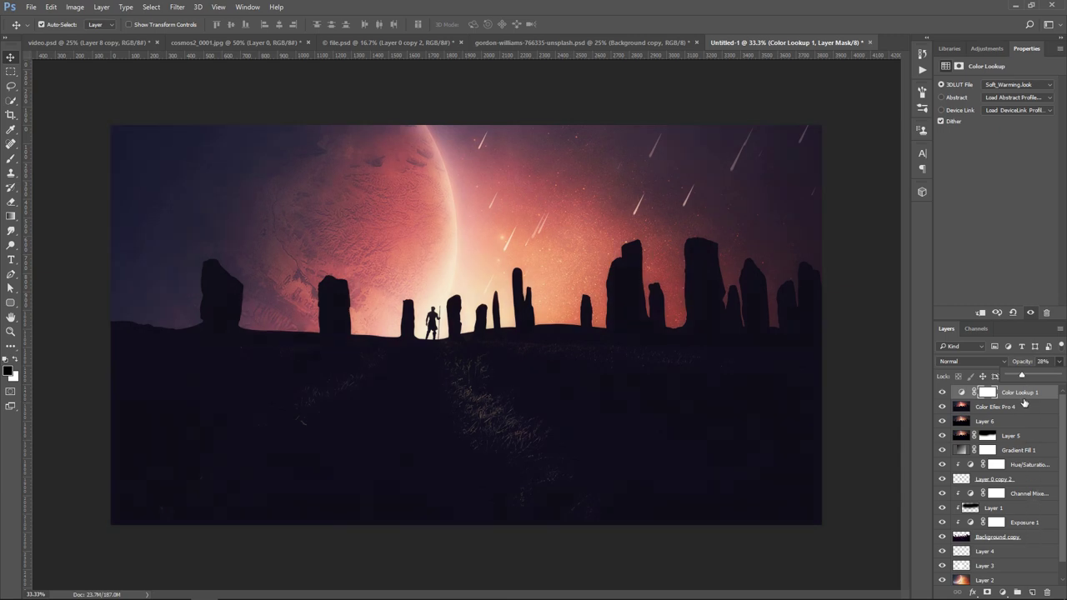
click(1021, 399)
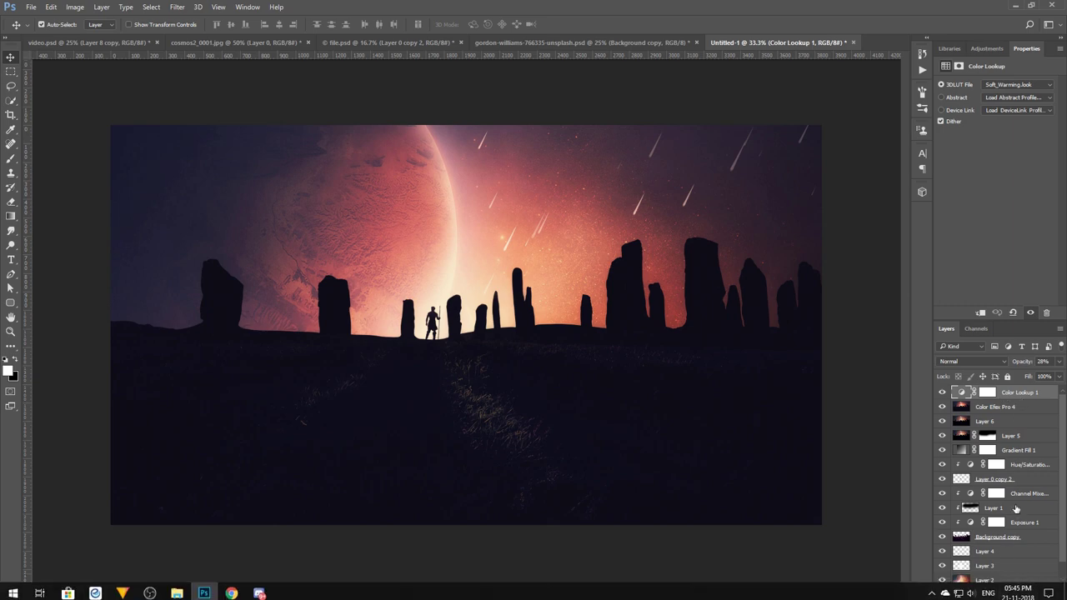
click(1004, 591)
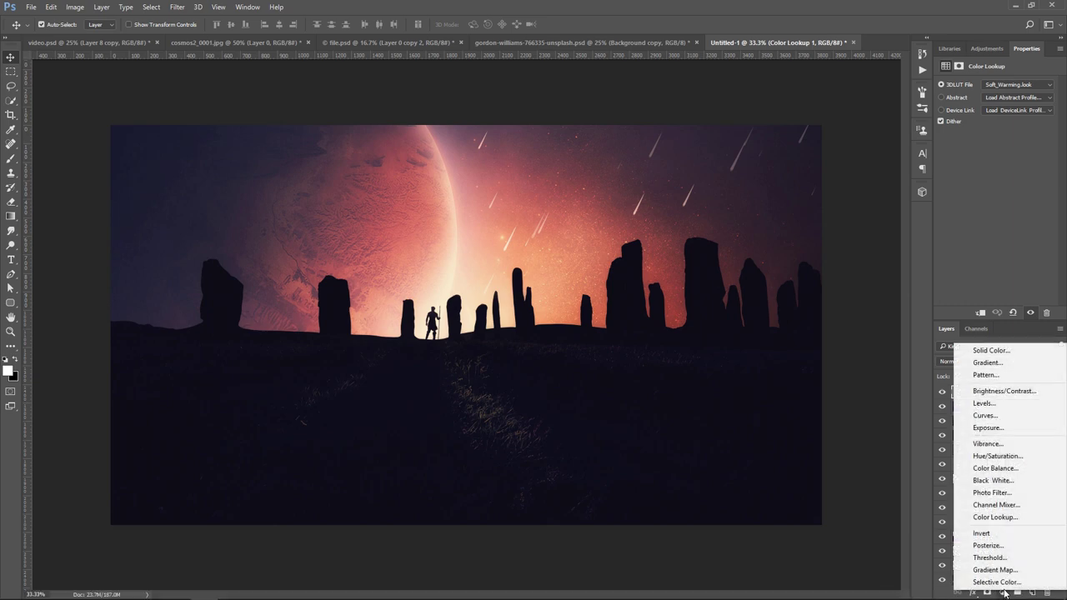
Add a Brightness/Contrast 1 layer atop the stack with Brightness 15 and Contrast 4
click(1015, 390)
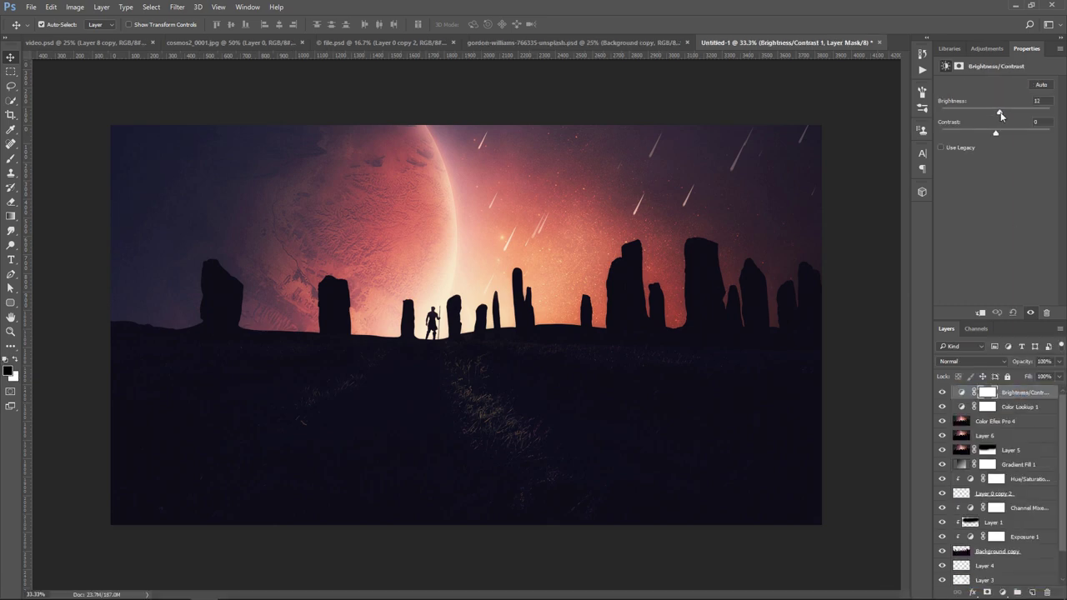
mouse_move(996, 114)
mouse_down()
mouse_move(1007, 134)
mouse_move(987, 135)
mouse_up()
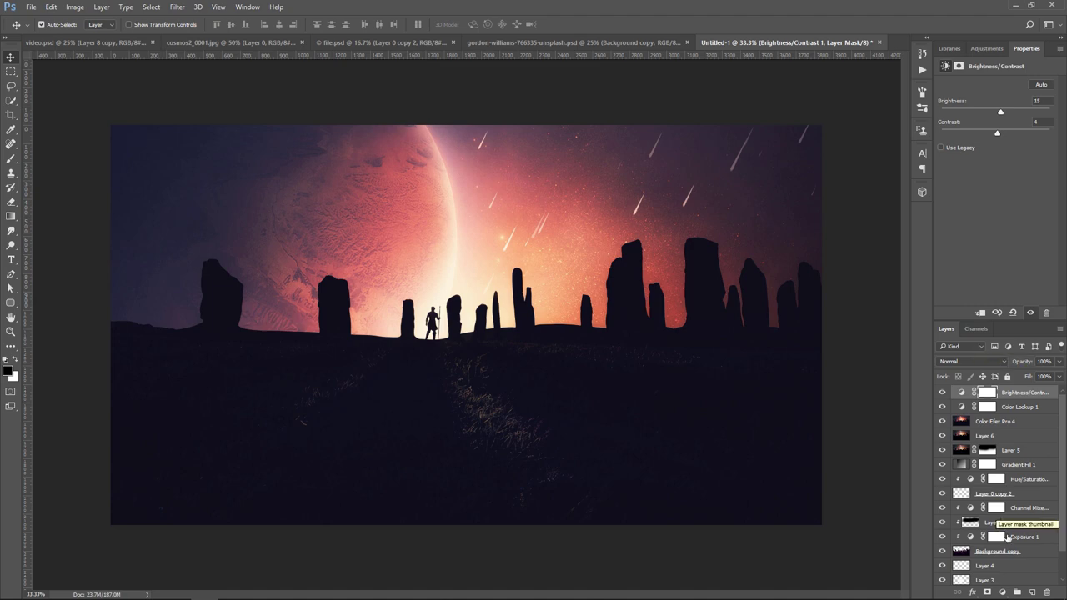
Add a Warming Filter (85) Photo Filter layer and hide it to compare before and after
click(1004, 595)
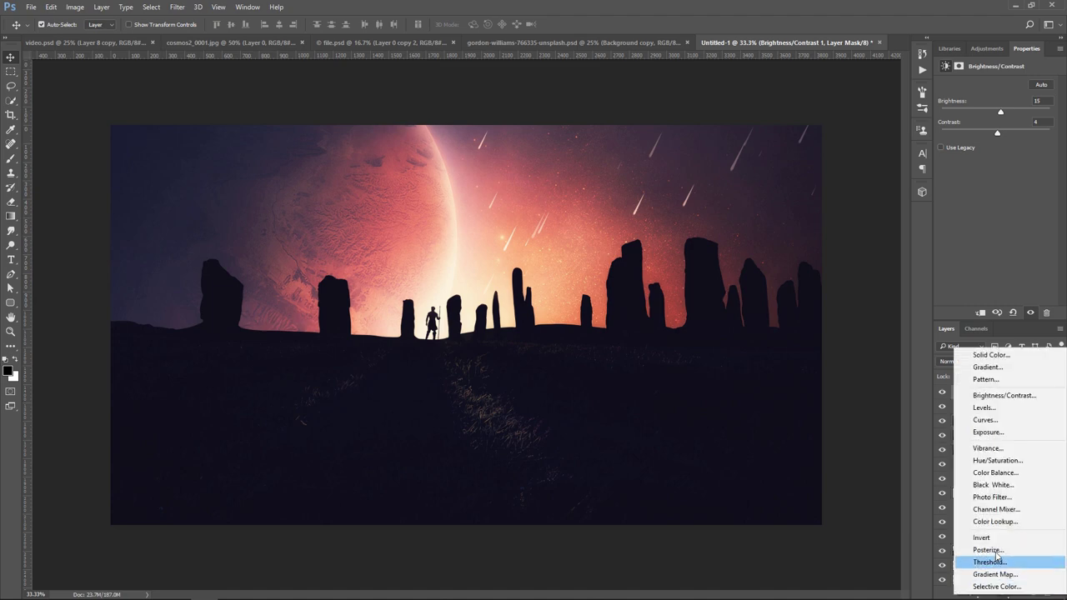
click(995, 499)
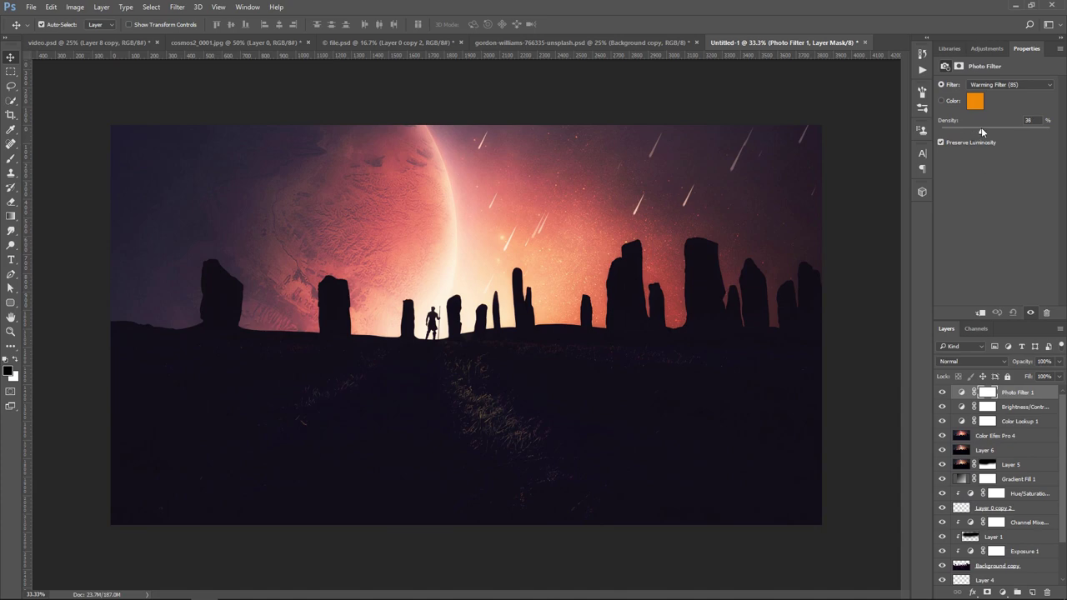
click(942, 392)
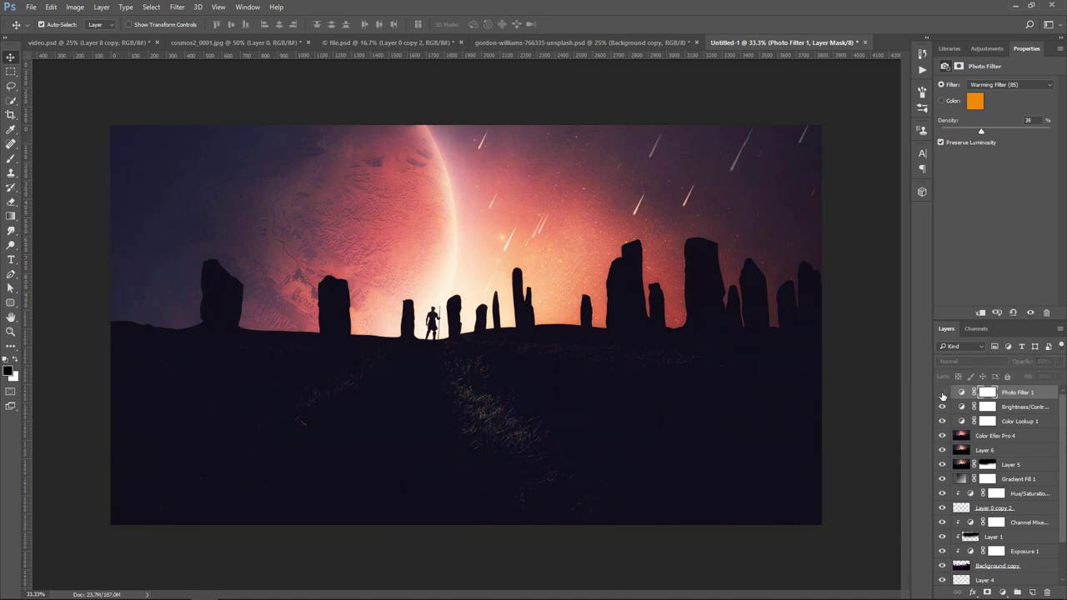